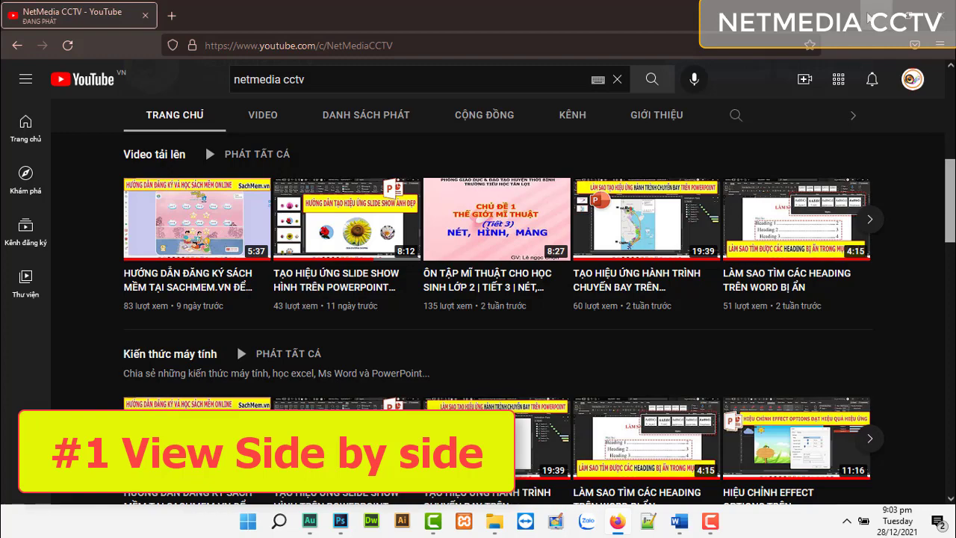
- Minimize the YouTube browser window so the Windows desktop shows
click(870, 16)
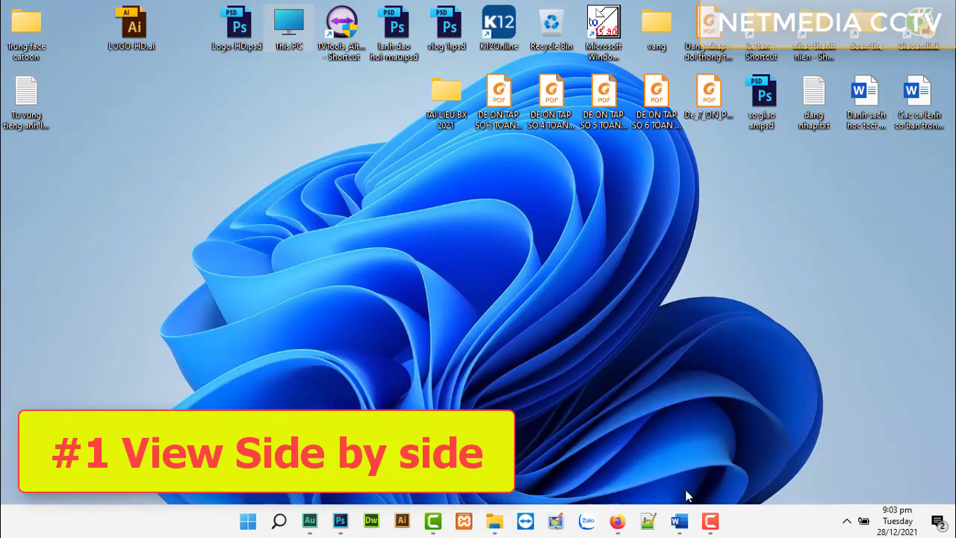
- Restore Word, switch to the other open document, then return to the Tức cảnh Pác Bó plan
mouse_move(681, 521)
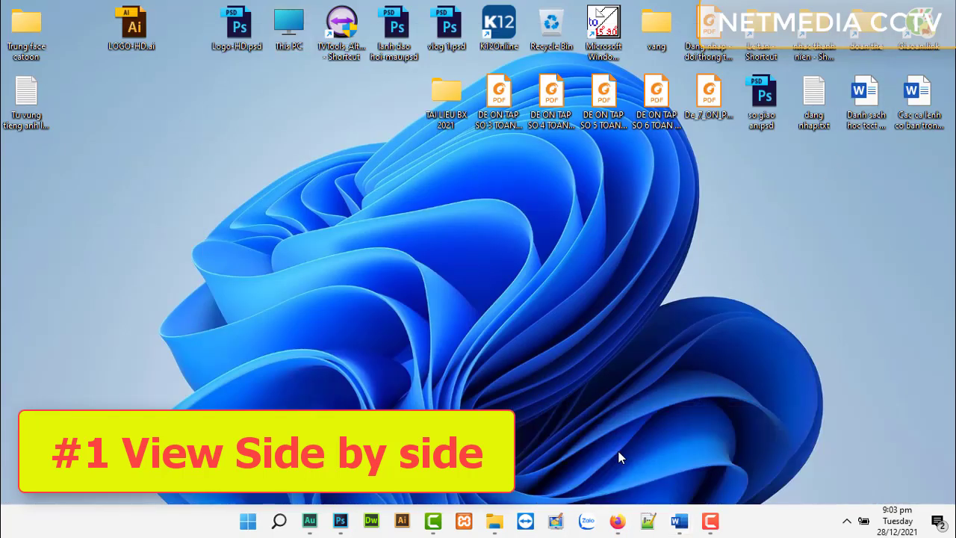
click(679, 521)
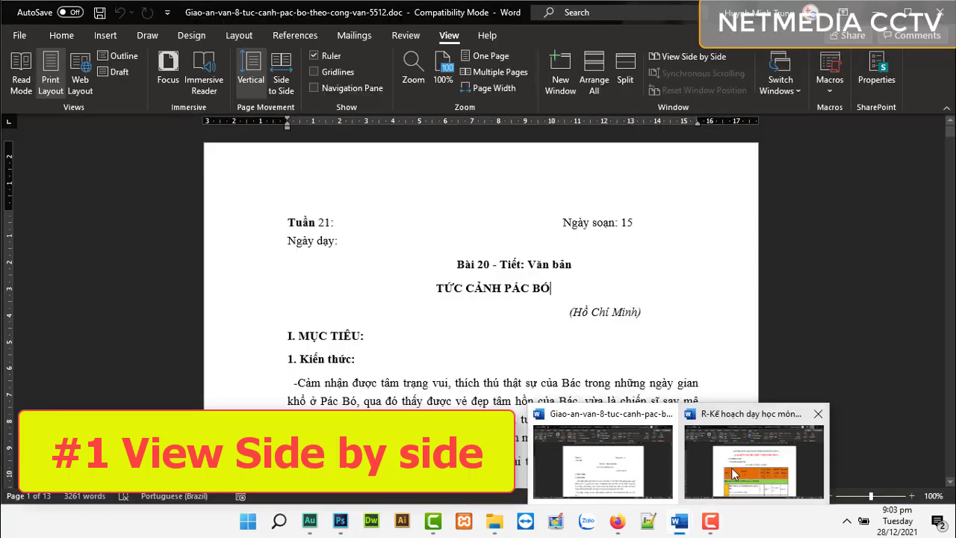
key(alt+Tab)
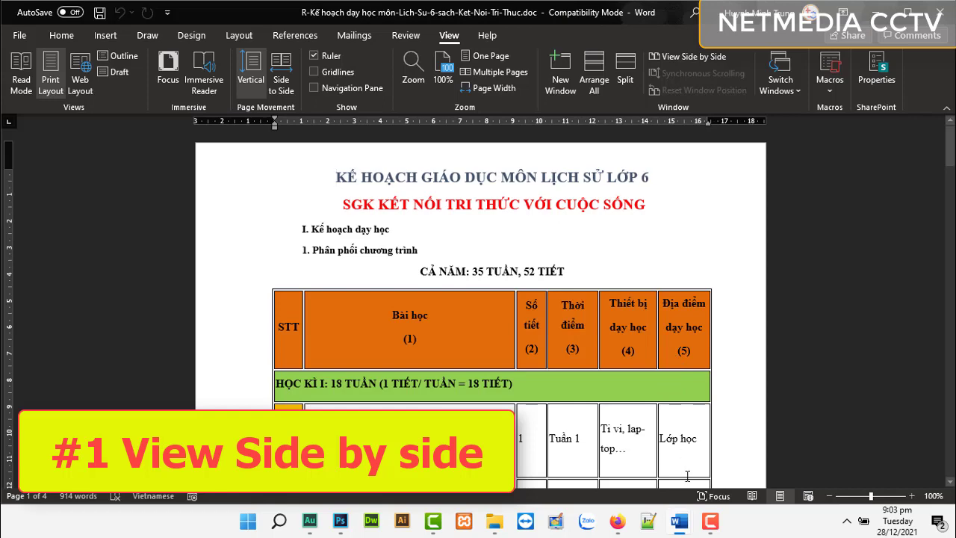
mouse_move(678, 521)
click(627, 472)
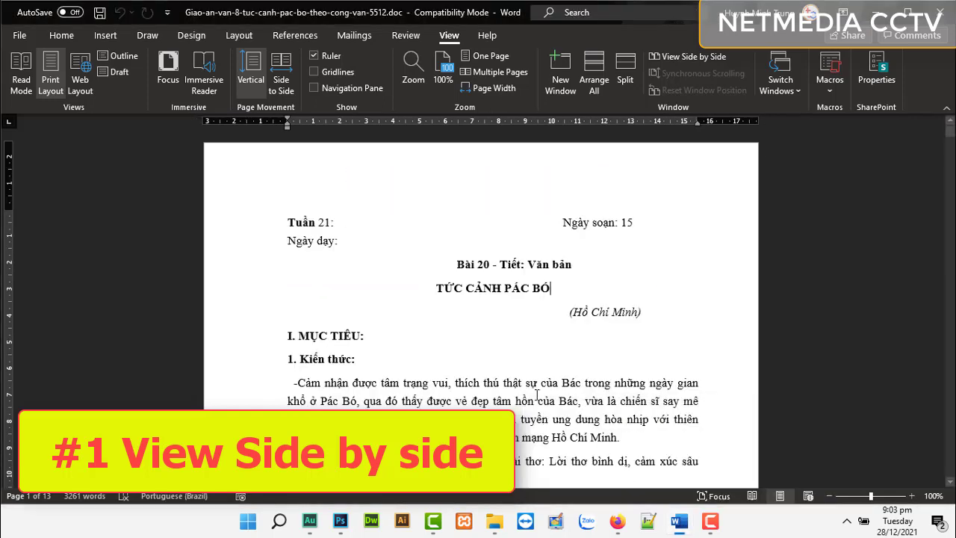
- Check the grade 6 history plan, return to the Tức cảnh Pác Bó lesson plan, and bring up the View tab
scroll(533, 386, down, 3)
mouse_move(679, 521)
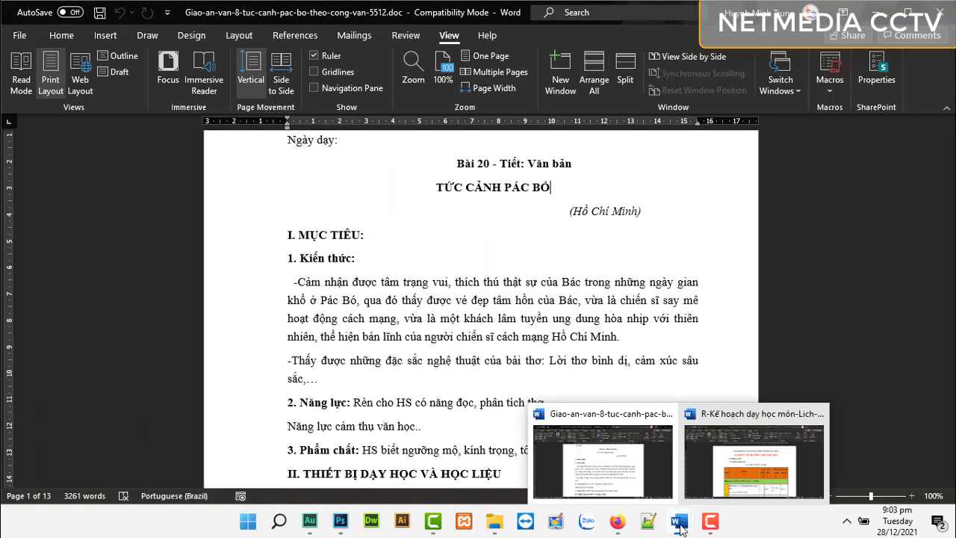
click(710, 490)
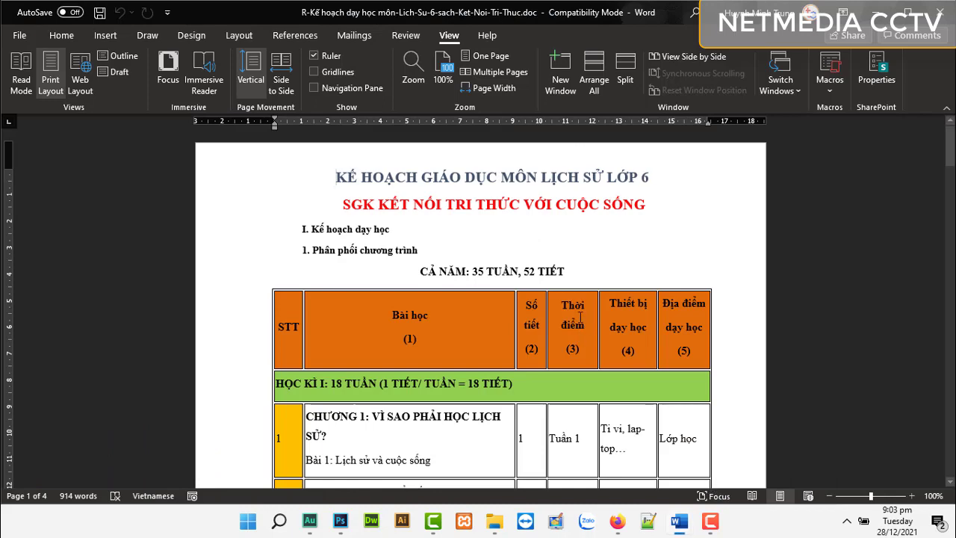
mouse_move(678, 521)
click(613, 449)
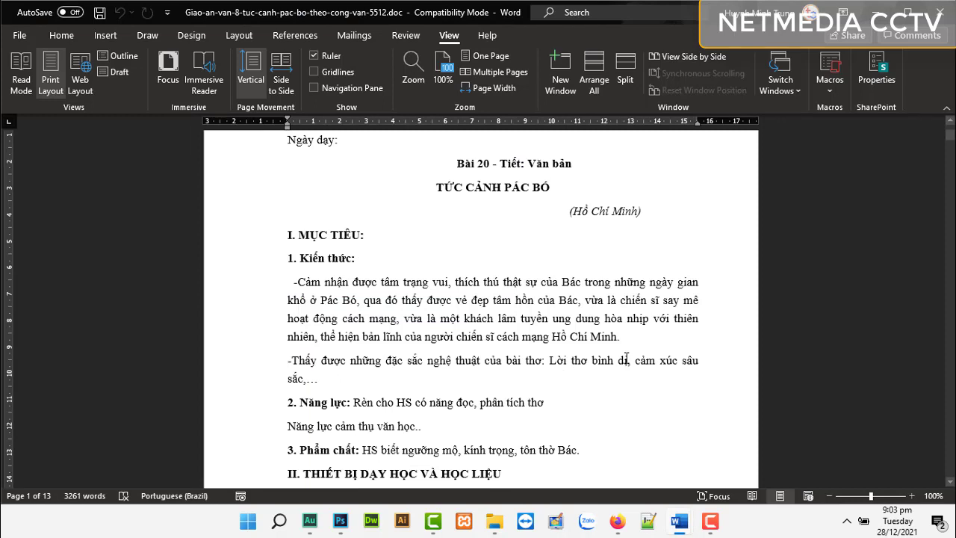
click(61, 35)
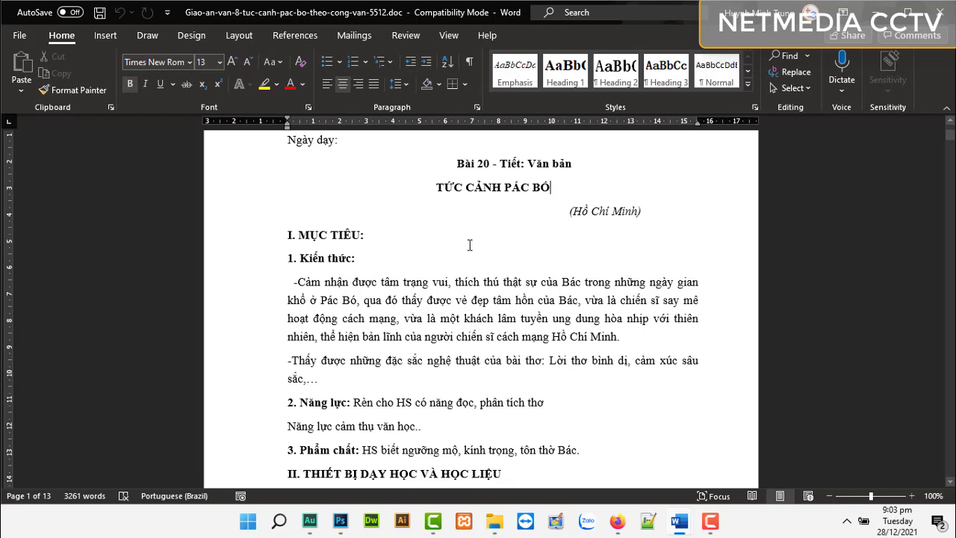
click(448, 37)
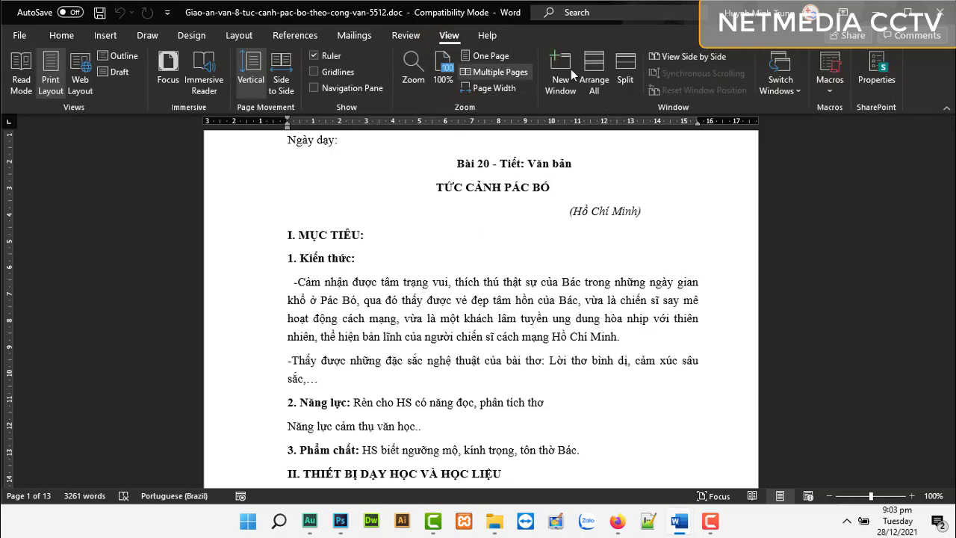
- Show both documents with View Side by Side and scroll down through them together
click(684, 58)
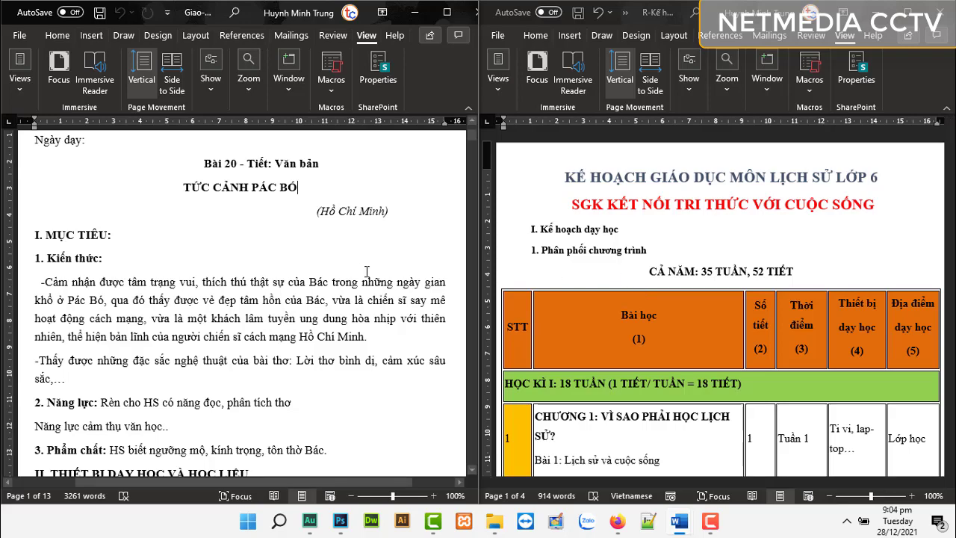
scroll(240, 311, down, 3)
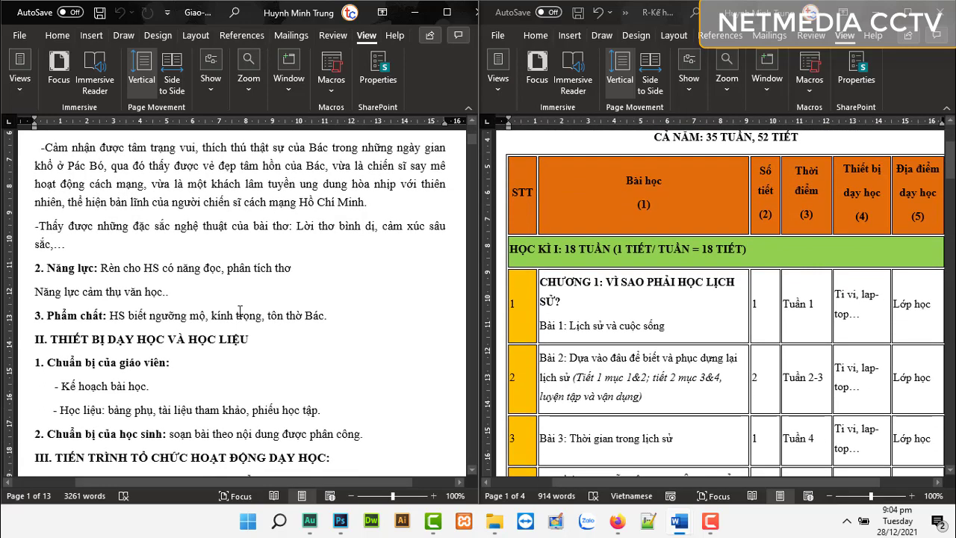
scroll(240, 310, down, 4)
scroll(240, 311, down, 2)
scroll(240, 311, down, 2)
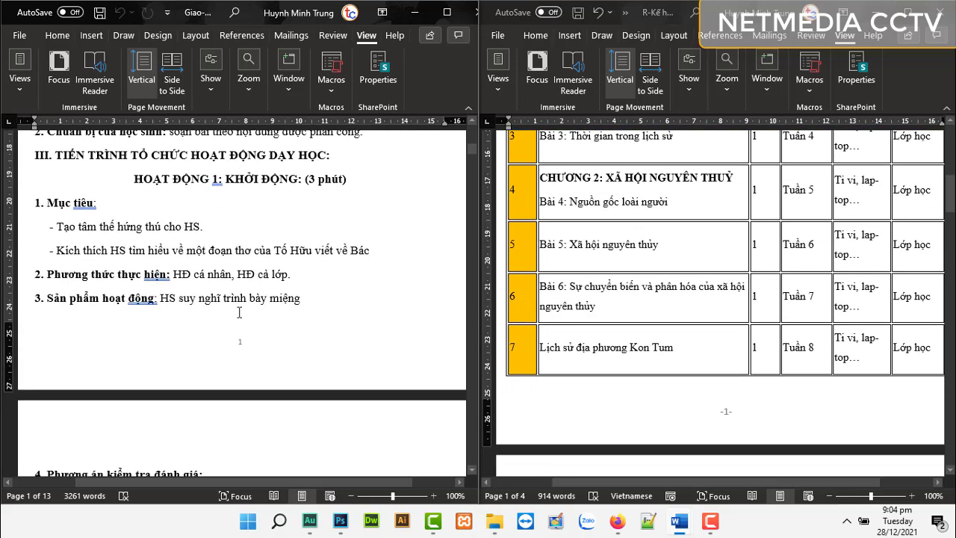
scroll(241, 318, down, 1)
scroll(240, 318, down, 5)
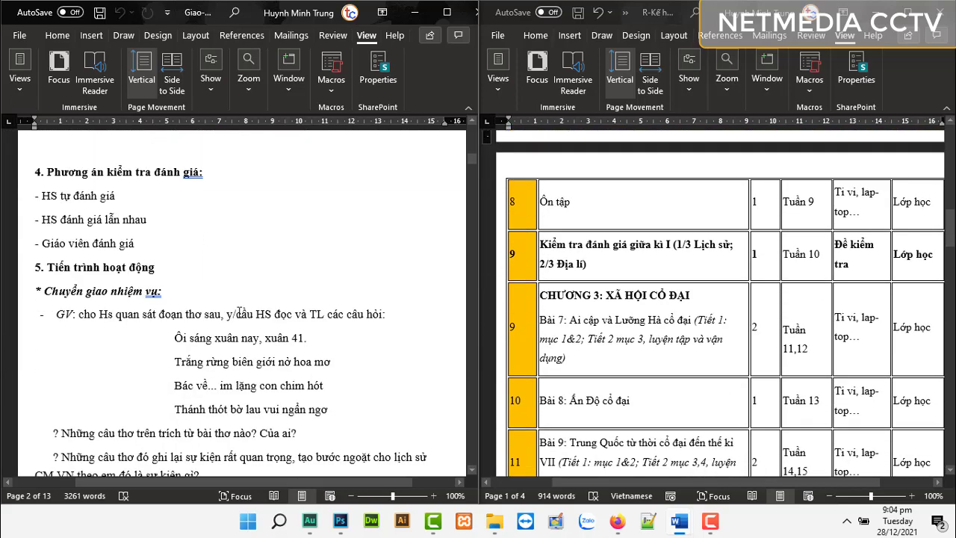
scroll(239, 312, down, 2)
scroll(239, 314, down, 1)
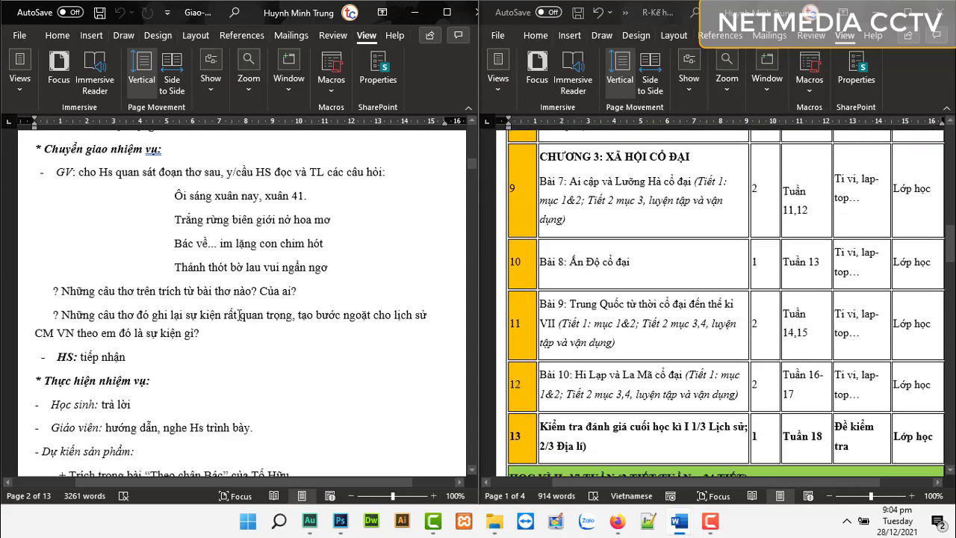
scroll(239, 315, down, 1)
scroll(229, 335, down, 4)
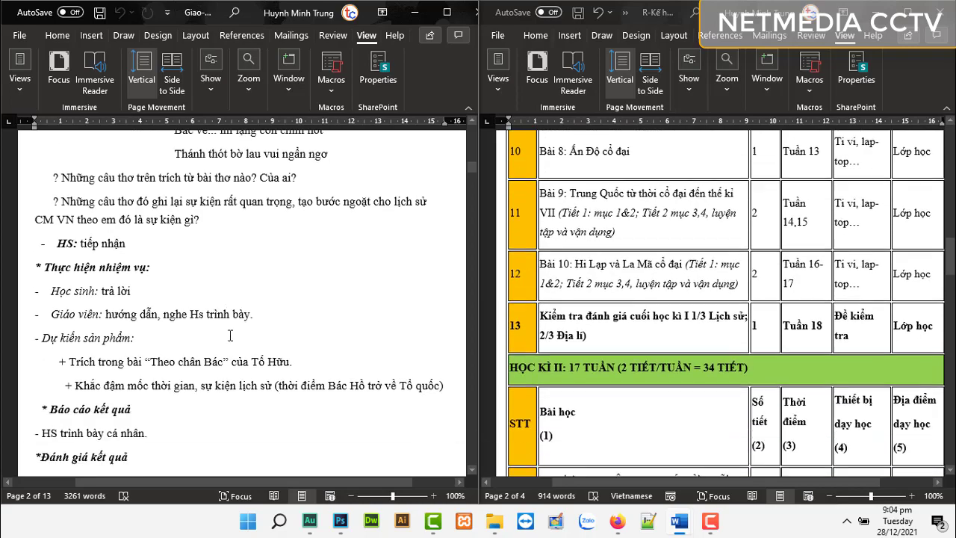
scroll(230, 336, down, 2)
scroll(232, 340, down, 4)
scroll(229, 339, down, 2)
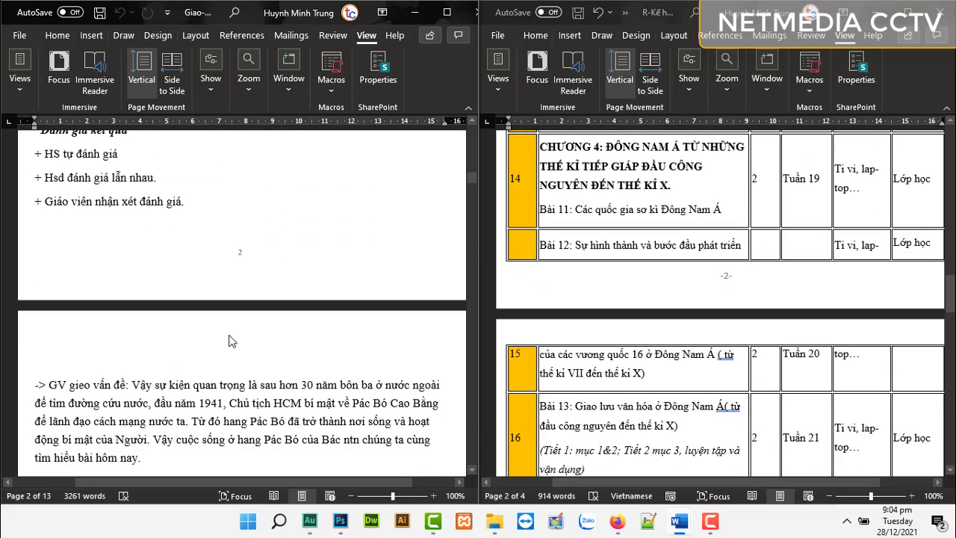
scroll(230, 338, down, 1)
scroll(229, 338, down, 4)
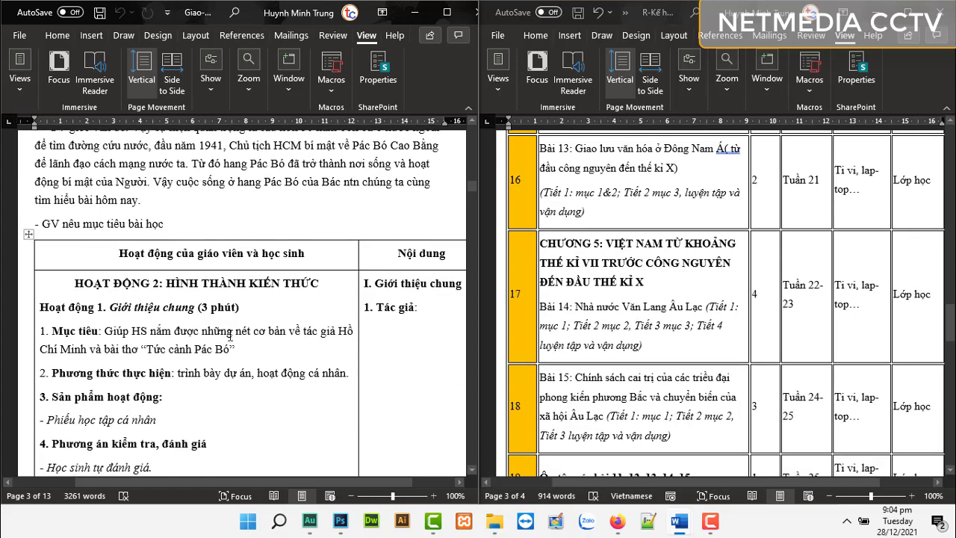
scroll(229, 336, down, 3)
scroll(284, 300, down, 4)
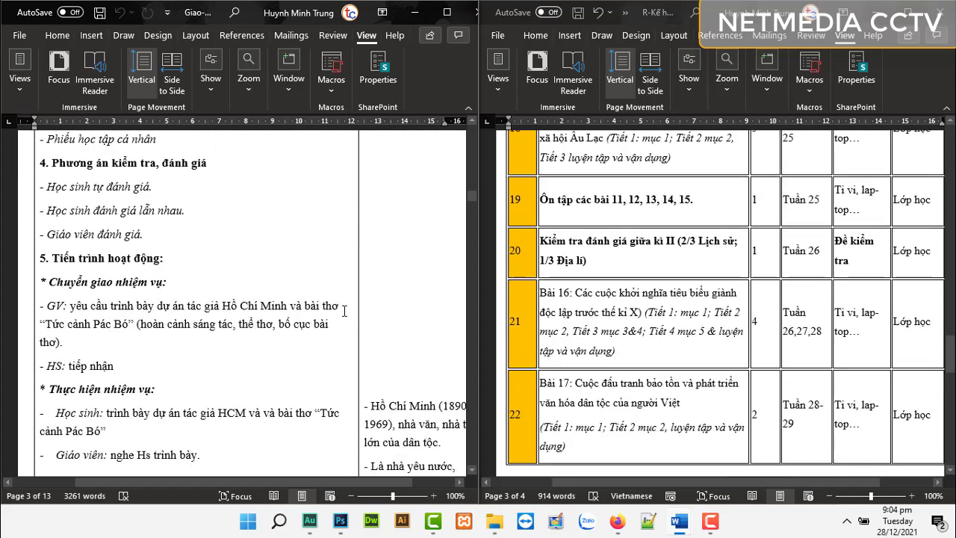
scroll(314, 306, down, 1)
scroll(339, 310, down, 2)
scroll(343, 310, down, 2)
scroll(343, 311, down, 3)
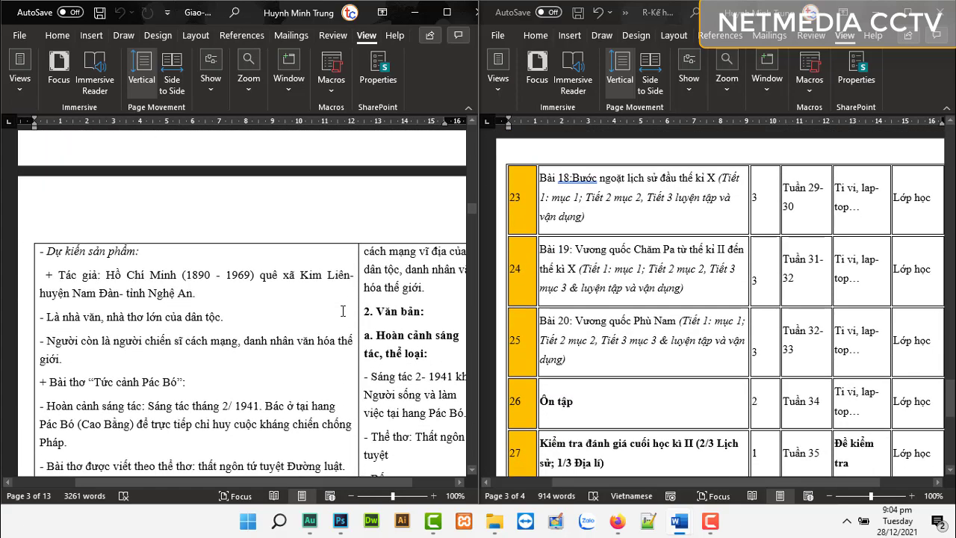
scroll(342, 310, down, 3)
- Scroll back to the top and maximize the grade 6 history plan window
scroll(342, 310, up, 3)
scroll(341, 309, up, 4)
scroll(341, 309, up, 3)
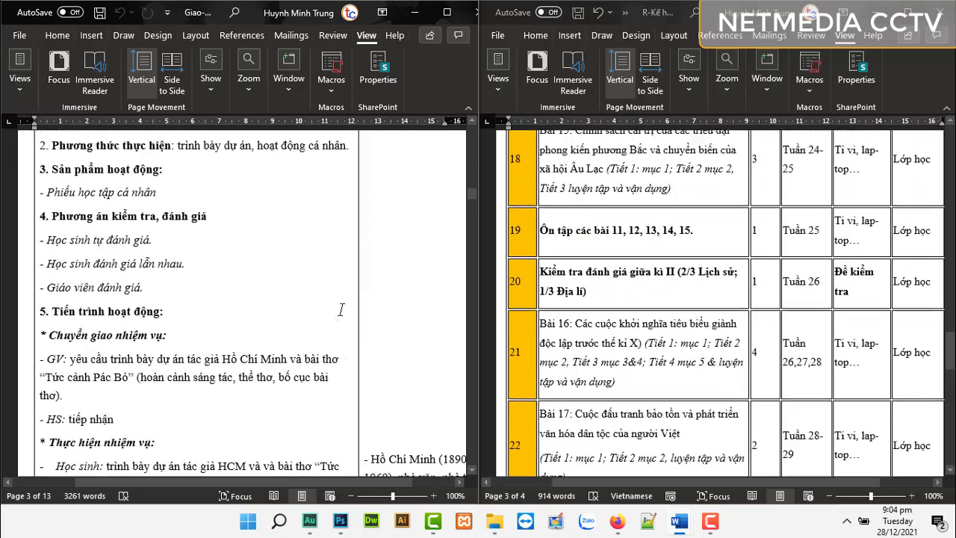
scroll(341, 310, up, 3)
scroll(342, 312, up, 1)
scroll(343, 315, up, 3)
scroll(343, 315, up, 3)
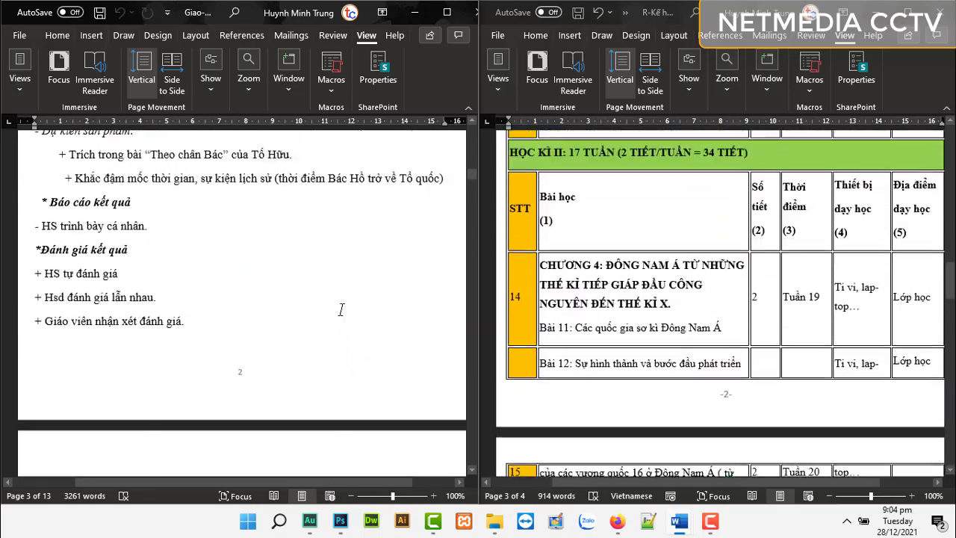
scroll(343, 315, up, 3)
scroll(343, 315, up, 3)
scroll(342, 315, up, 3)
scroll(342, 315, up, 5)
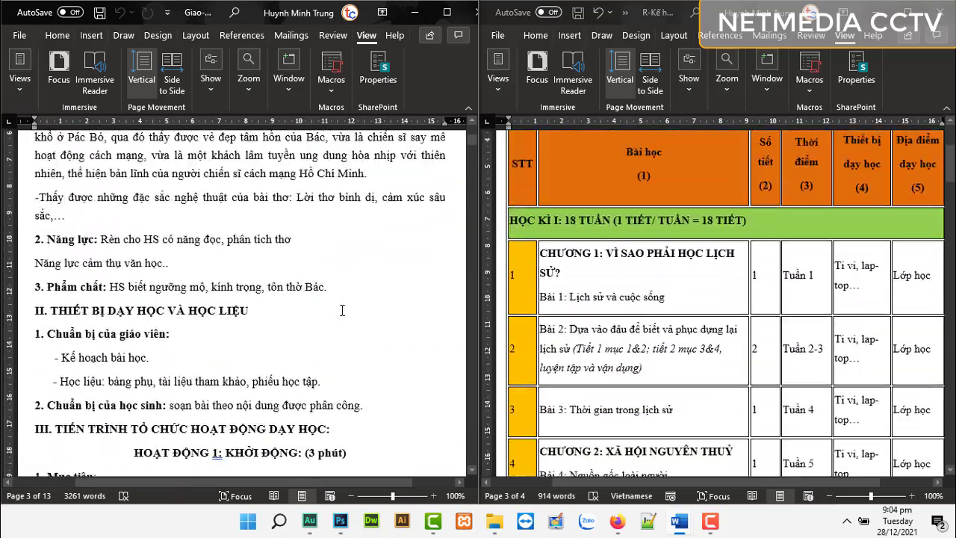
scroll(342, 315, up, 5)
scroll(342, 313, up, 1)
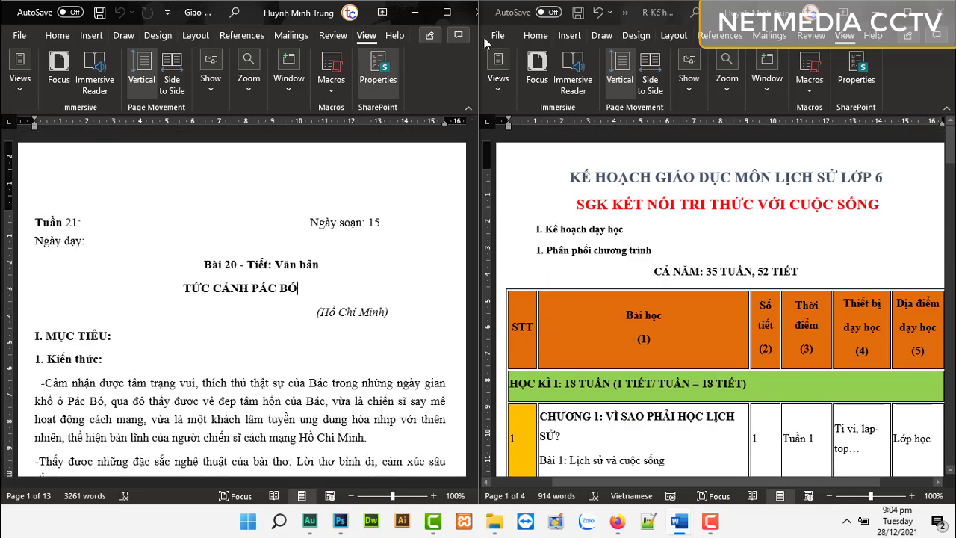
click(903, 13)
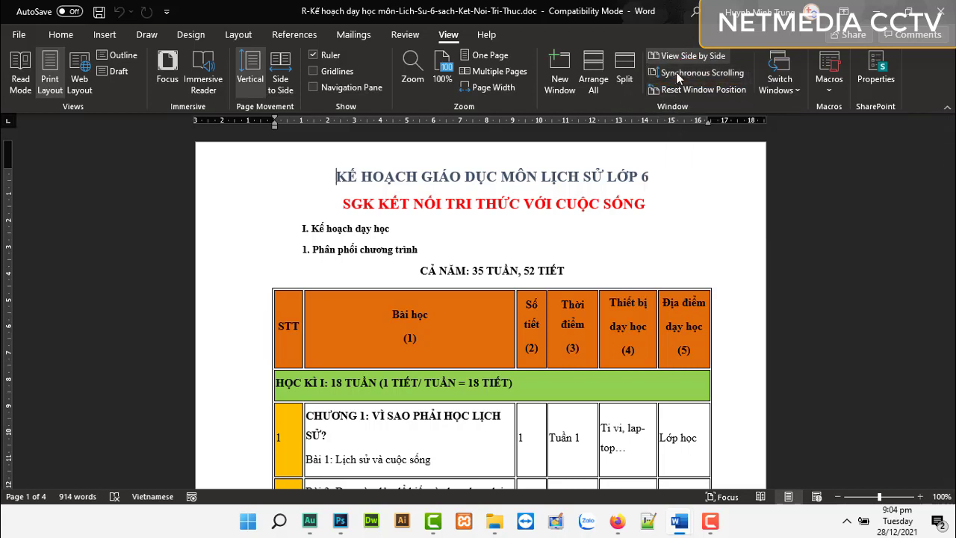
- Tile the lesson plan and history plan side by side again and scroll down through them
click(693, 56)
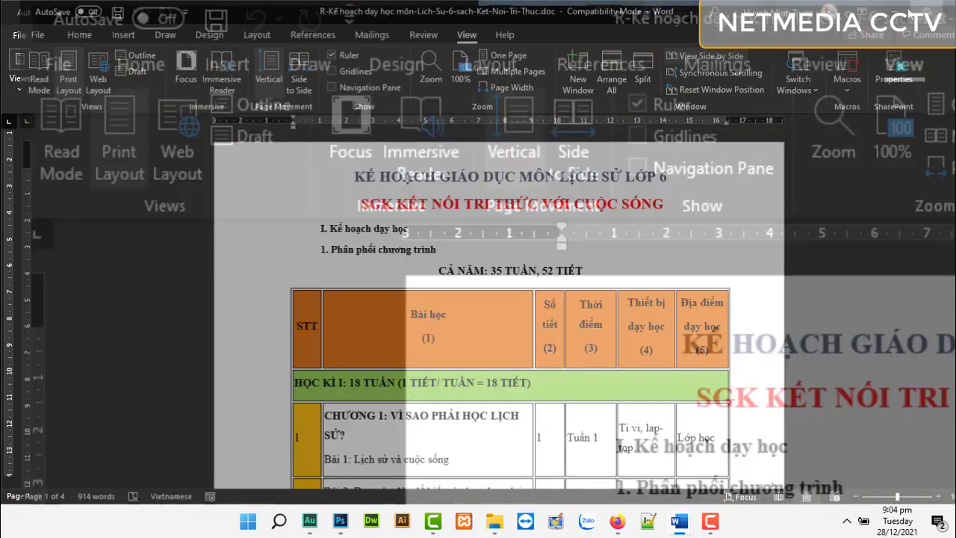
scroll(345, 297, down, 4)
scroll(345, 298, down, 4)
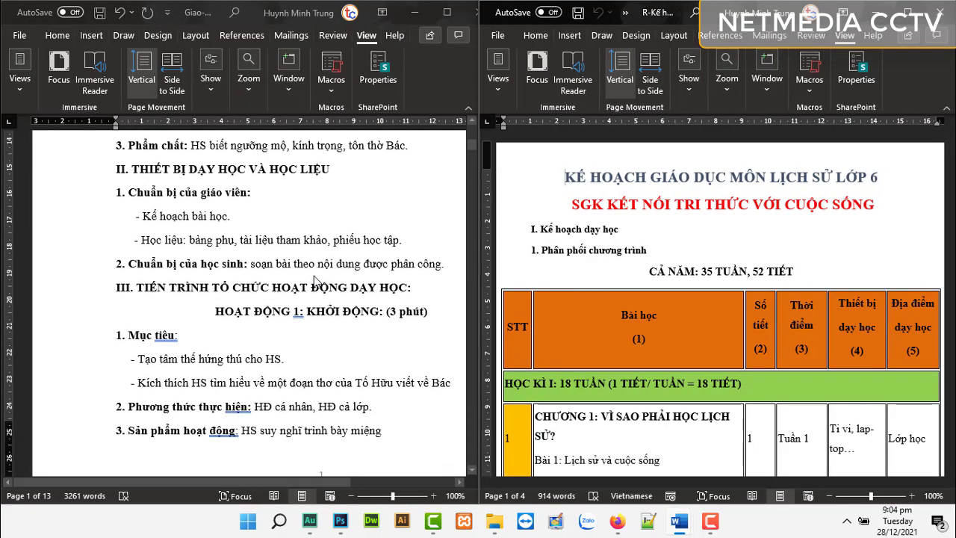
scroll(345, 297, down, 1)
scroll(345, 297, down, 4)
scroll(373, 284, down, 1)
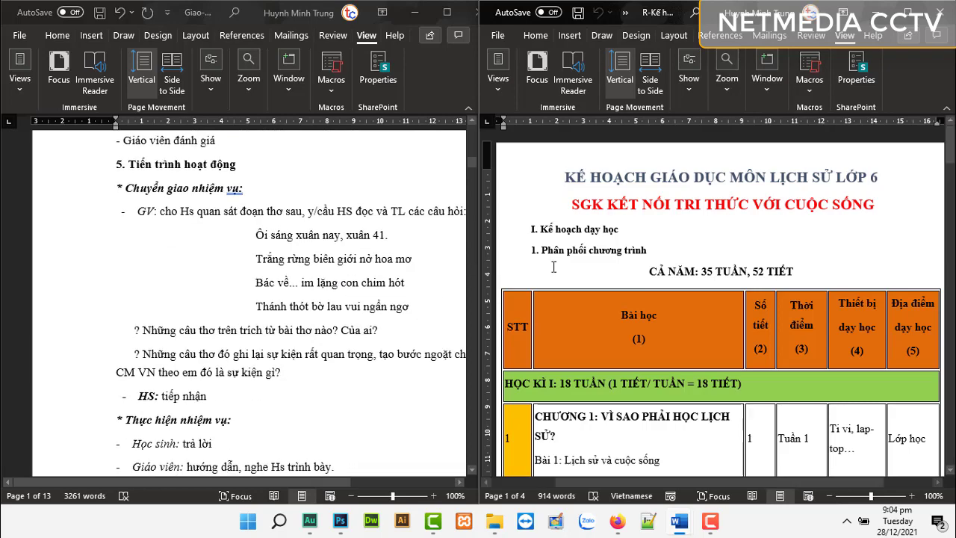
scroll(618, 281, down, 5)
scroll(617, 281, down, 5)
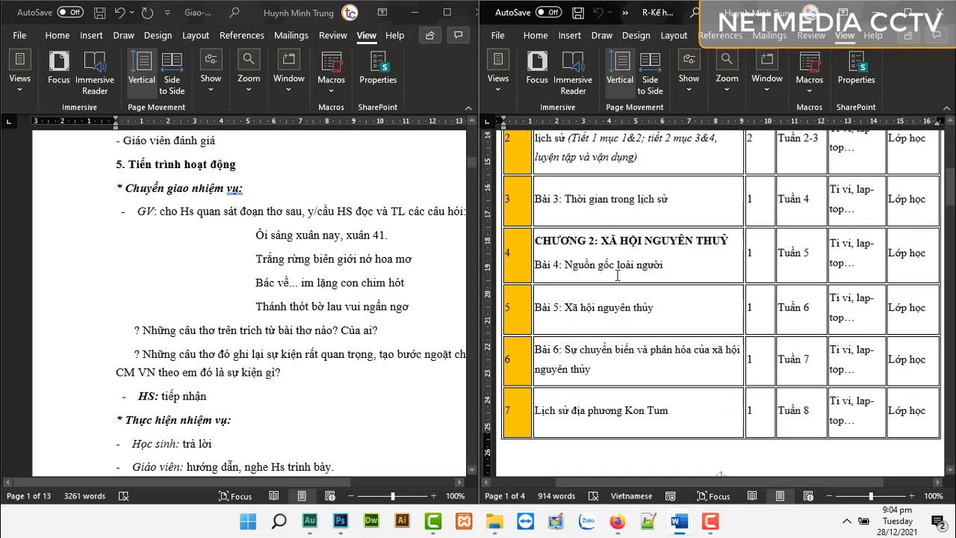
scroll(618, 281, down, 4)
scroll(618, 281, down, 5)
scroll(414, 284, down, 5)
scroll(414, 283, down, 4)
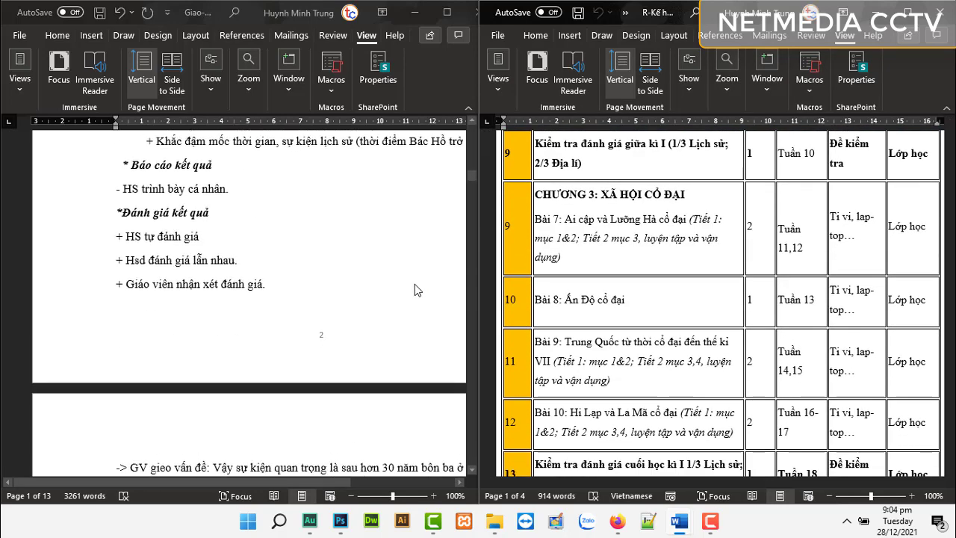
scroll(601, 251, down, 1)
scroll(601, 250, down, 5)
scroll(600, 261, down, 2)
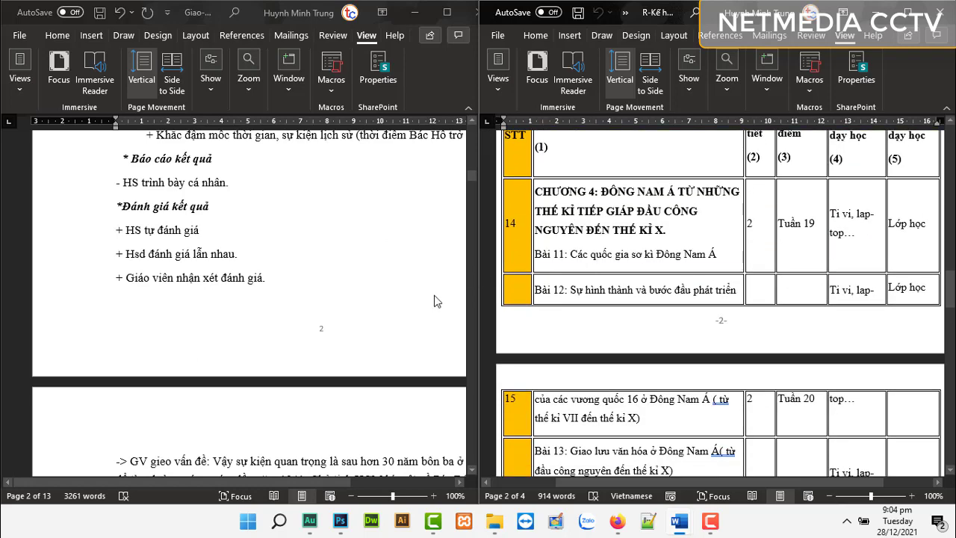
scroll(437, 301, down, 3)
scroll(506, 298, down, 2)
scroll(507, 299, down, 2)
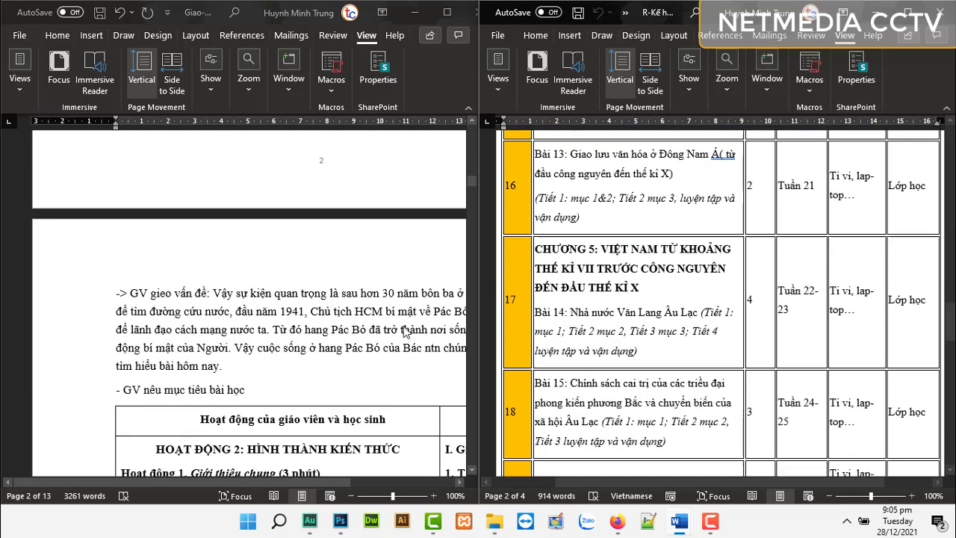
- Scroll back up and restore the two documents to their side-by-side layout
scroll(403, 331, up, 10)
scroll(403, 331, up, 5)
scroll(403, 331, up, 3)
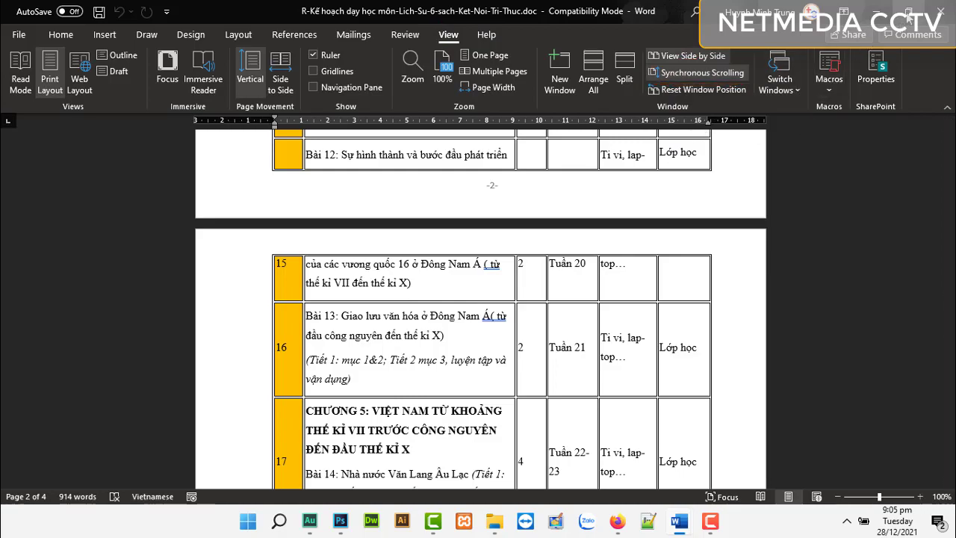
click(907, 12)
- Scroll both documents up and down in sync, then make the lesson plan window active
scroll(354, 301, up, 5)
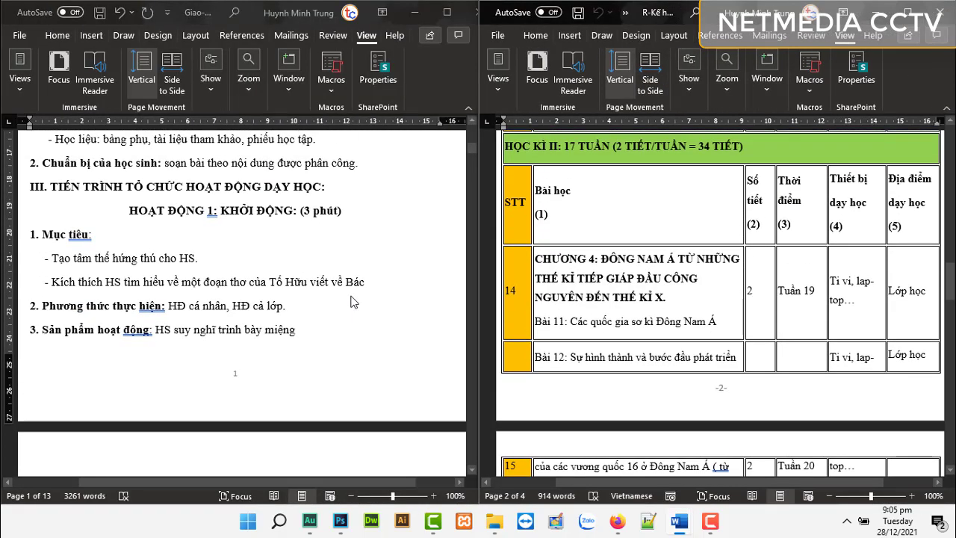
scroll(354, 302, up, 4)
scroll(354, 302, up, 3)
scroll(354, 301, up, 1)
scroll(354, 301, up, 3)
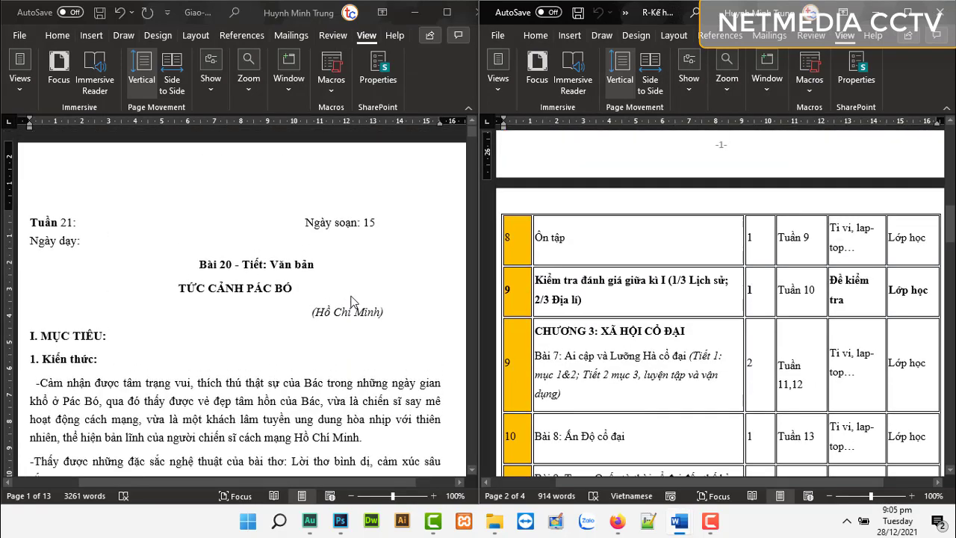
scroll(354, 301, down, 2)
scroll(354, 301, down, 2)
scroll(354, 302, down, 3)
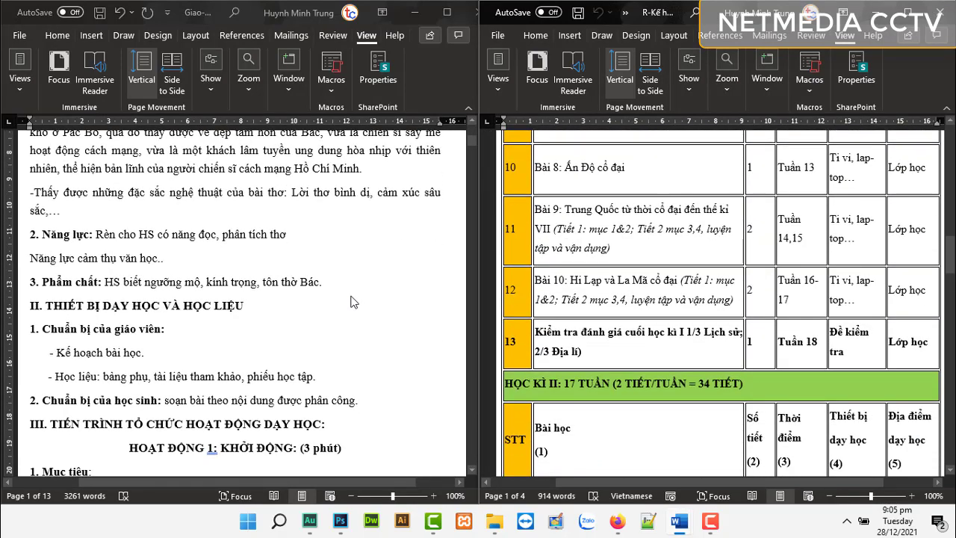
scroll(296, 303, down, 3)
scroll(296, 303, down, 2)
scroll(296, 303, down, 2)
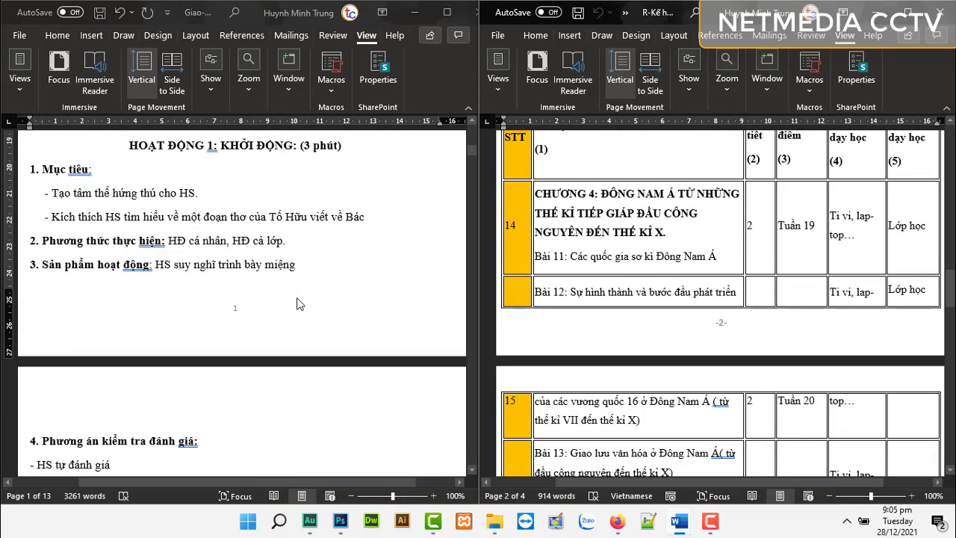
scroll(297, 303, down, 3)
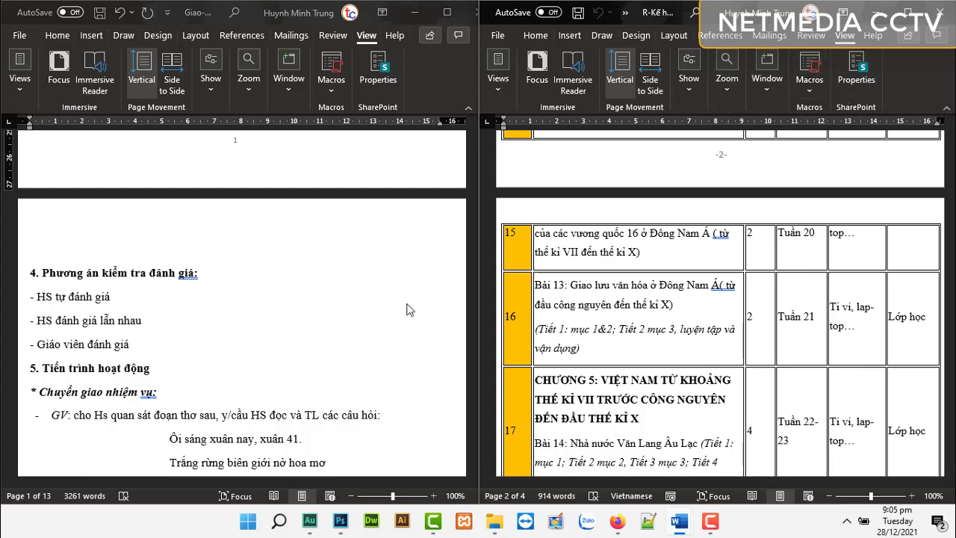
scroll(406, 310, down, 2)
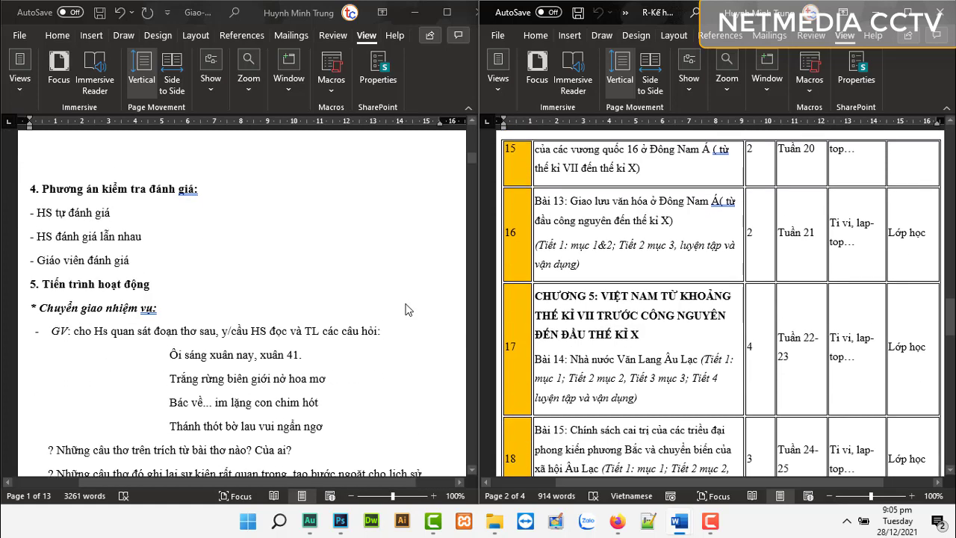
scroll(388, 334, down, 3)
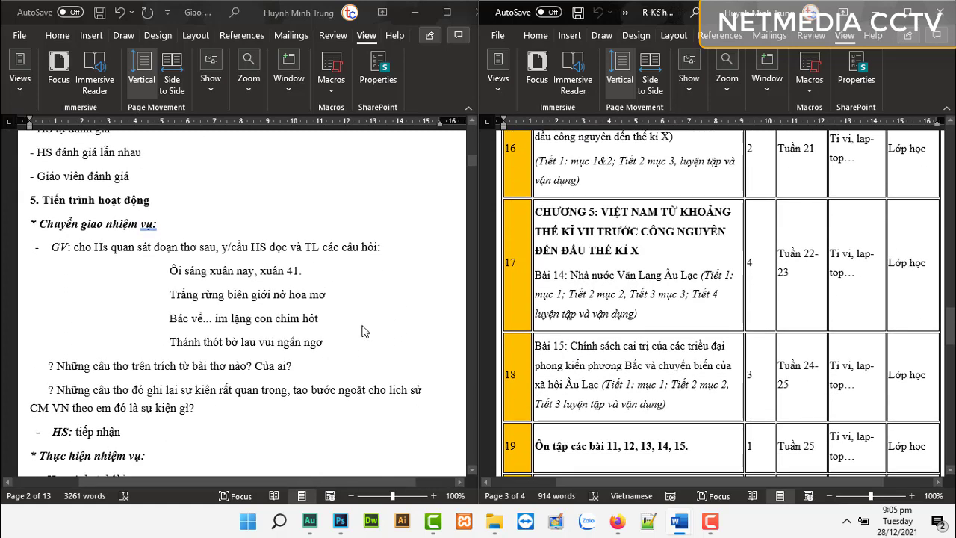
click(439, 20)
- Maximize the lesson plan with Win+Up and scroll back to its TỨC CẢNH PÁC BÓ title
key(super+Up)
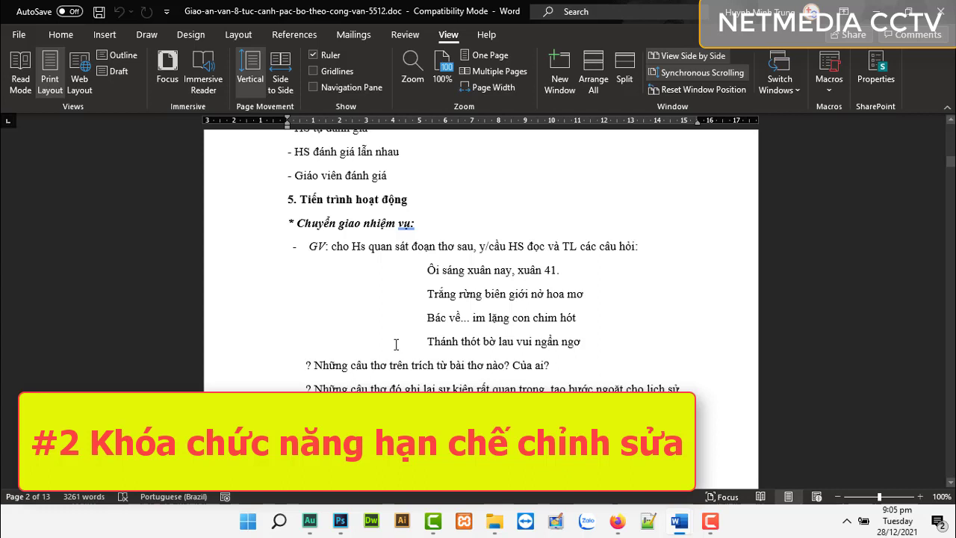
scroll(396, 344, up, 3)
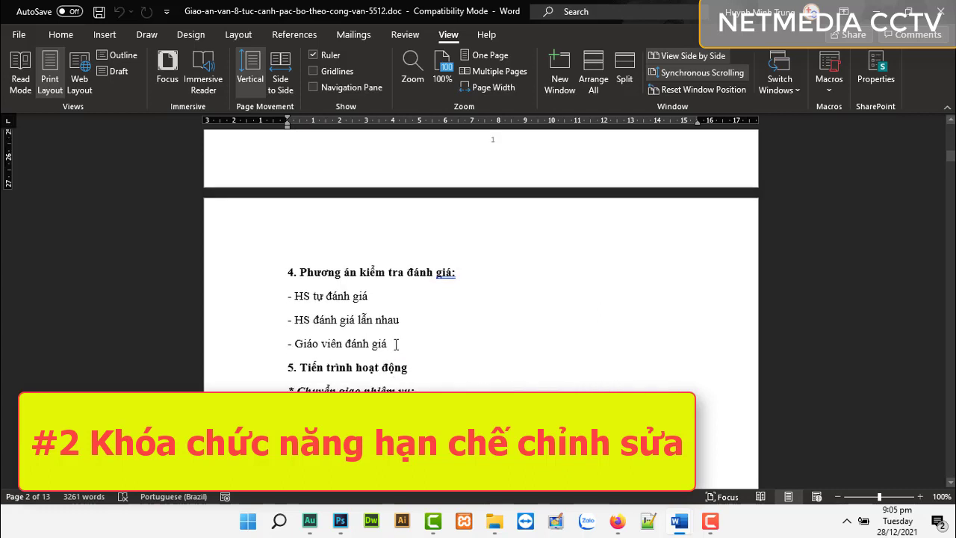
scroll(397, 350, up, 5)
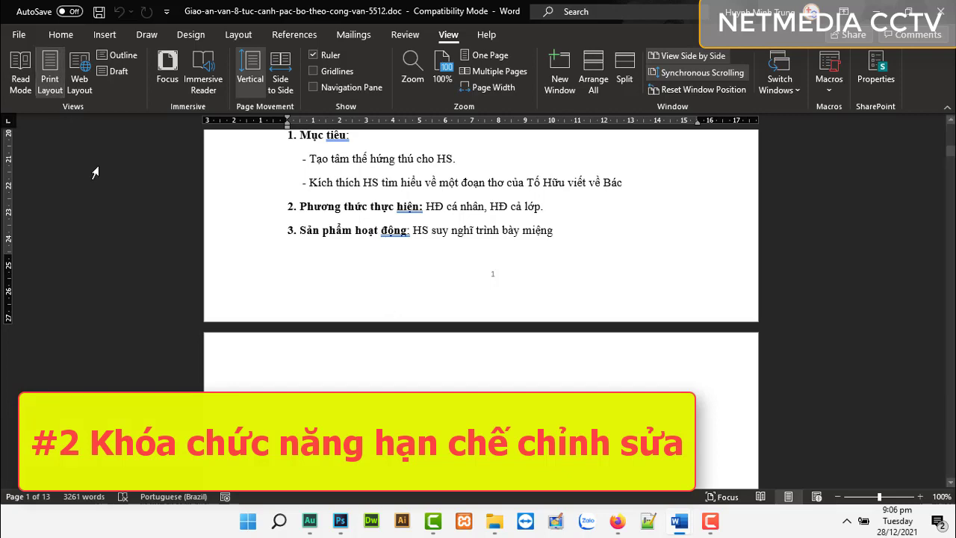
scroll(225, 258, up, 5)
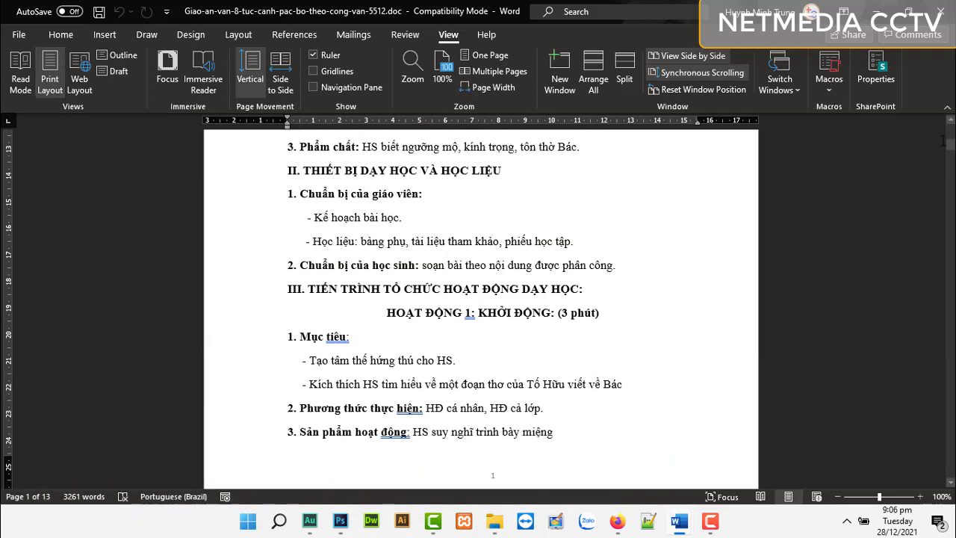
scroll(942, 140, up, 2)
scroll(942, 141, up, 7)
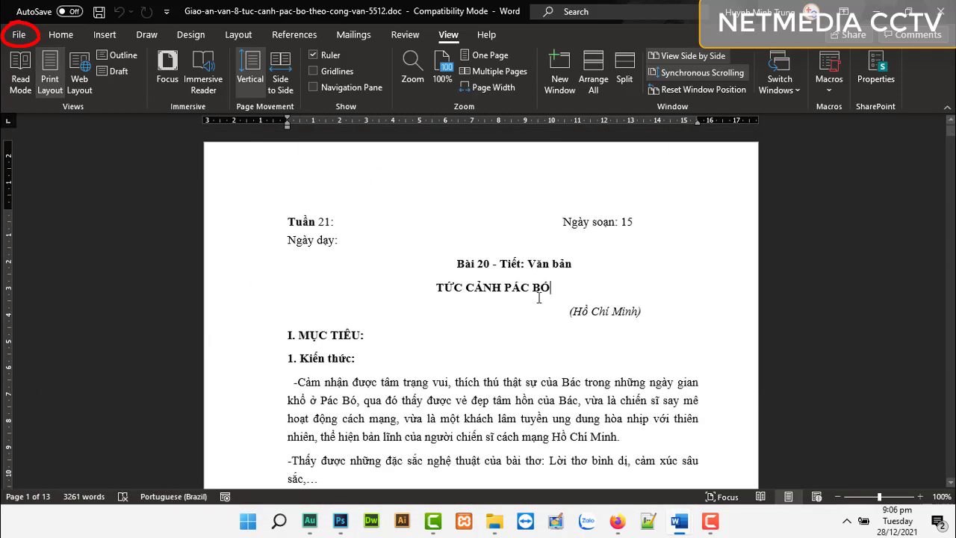
- Go to File > Info and expand the Protect Document options for the lesson plan
click(17, 38)
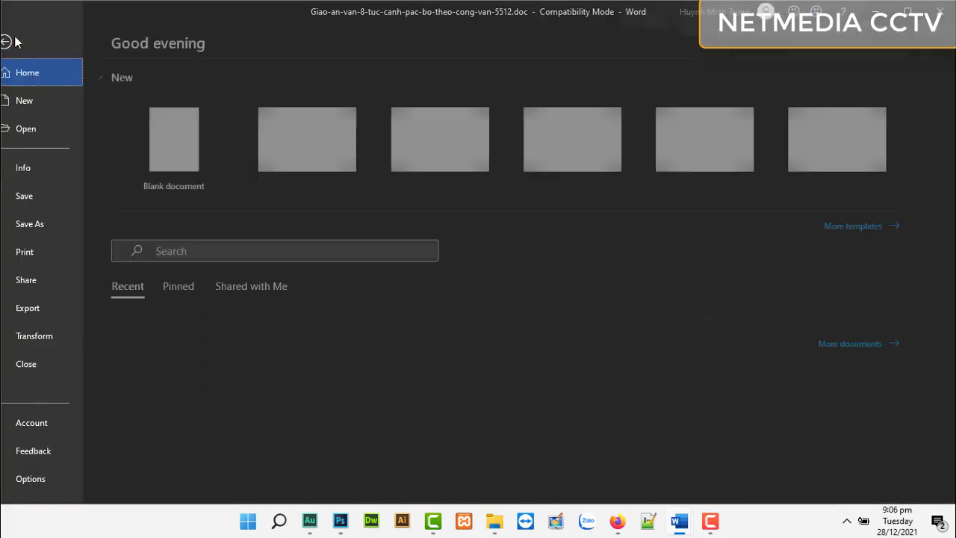
click(38, 172)
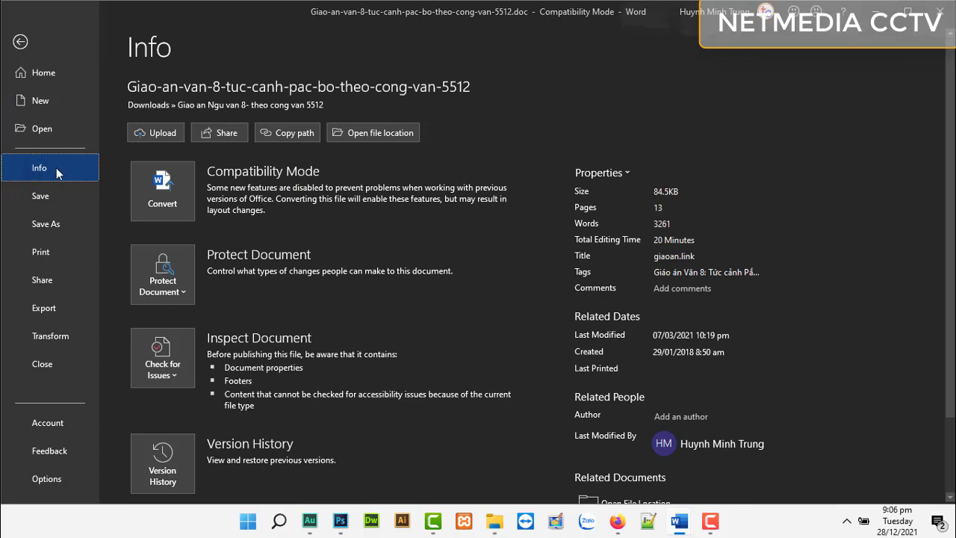
click(182, 296)
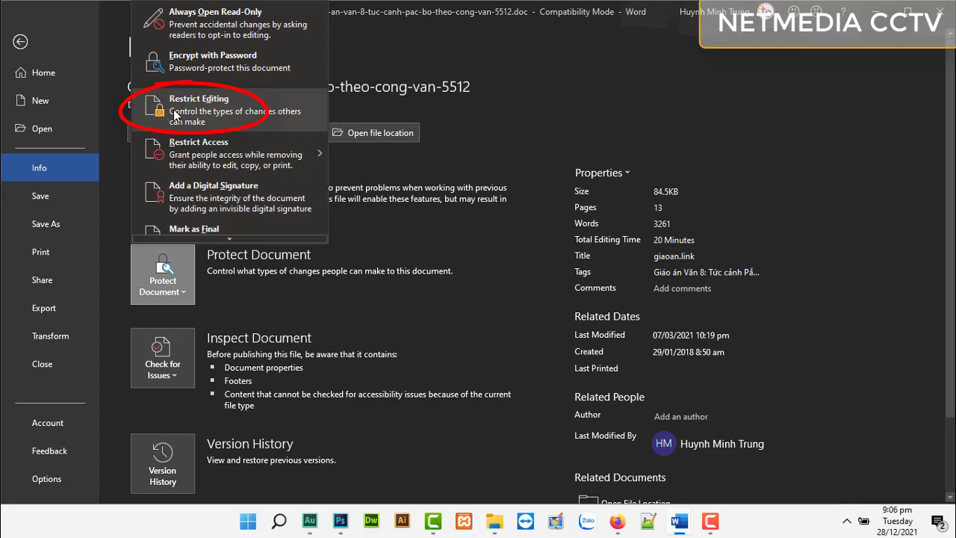
- Choose Restrict Editing and widen the Restrict Editing pane beside the document
click(176, 114)
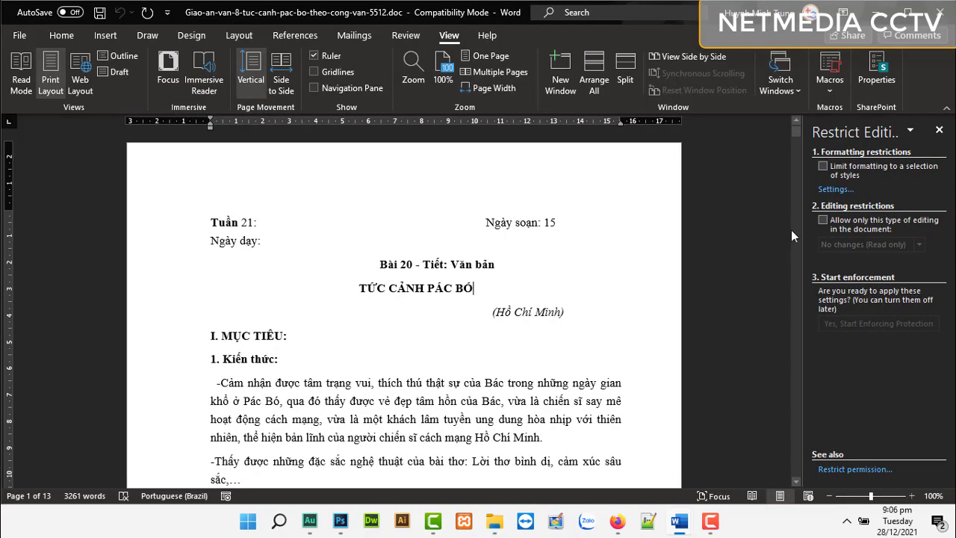
drag(804, 242, 662, 282)
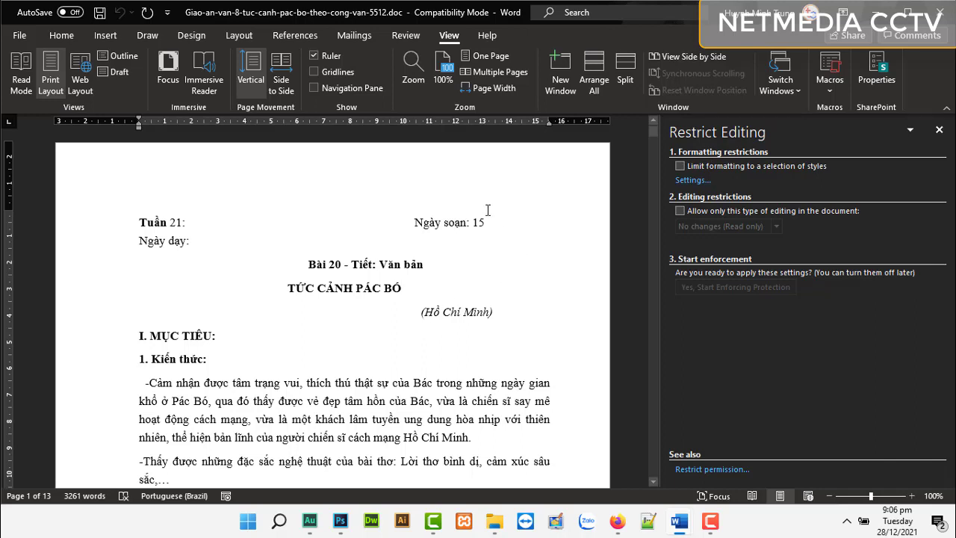
- Tick 'Limit formatting to a selection of styles', review the styles list, select All, then cancel
click(681, 166)
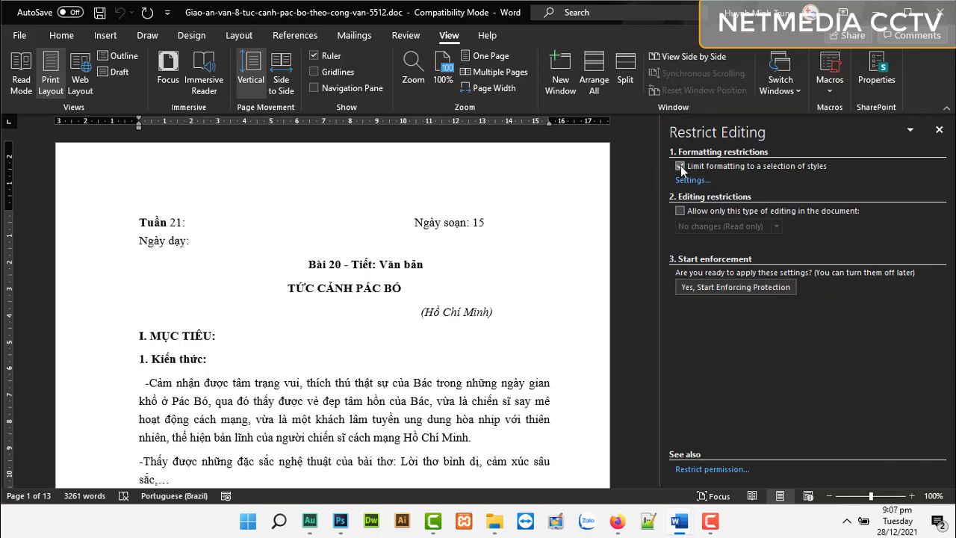
click(693, 180)
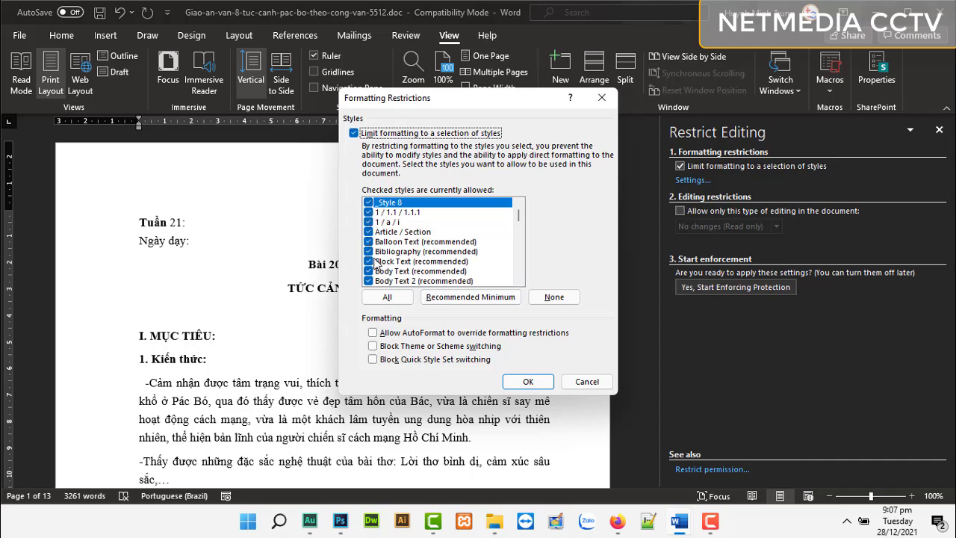
scroll(377, 267, down, 3)
scroll(376, 265, down, 1)
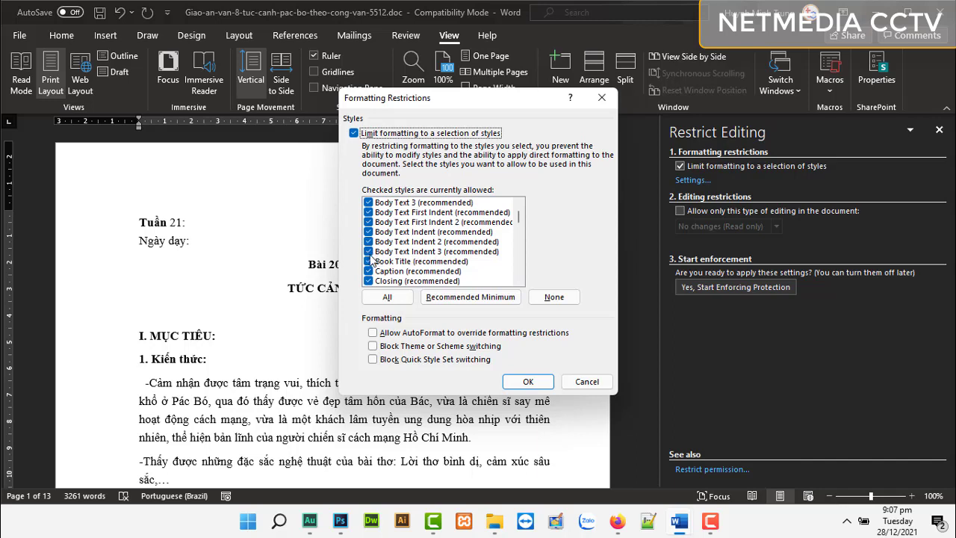
scroll(372, 259, down, 3)
scroll(373, 263, down, 4)
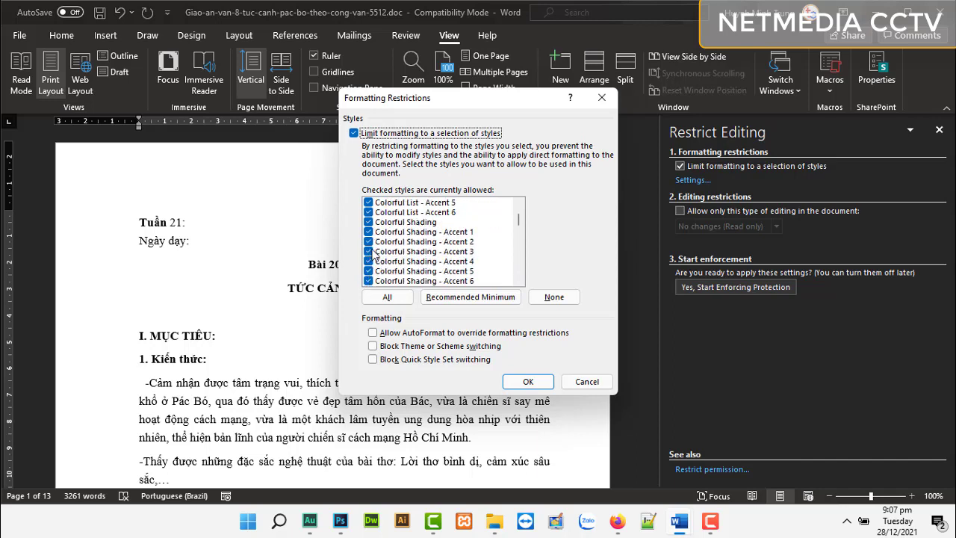
scroll(377, 272, down, 4)
scroll(377, 274, down, 1)
scroll(376, 274, down, 5)
scroll(374, 273, down, 1)
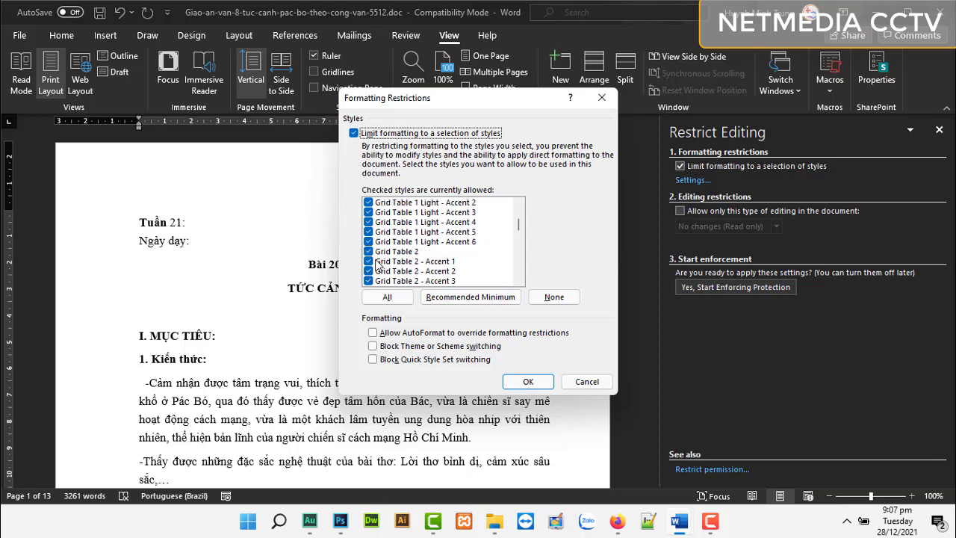
scroll(371, 273, down, 4)
scroll(371, 272, down, 5)
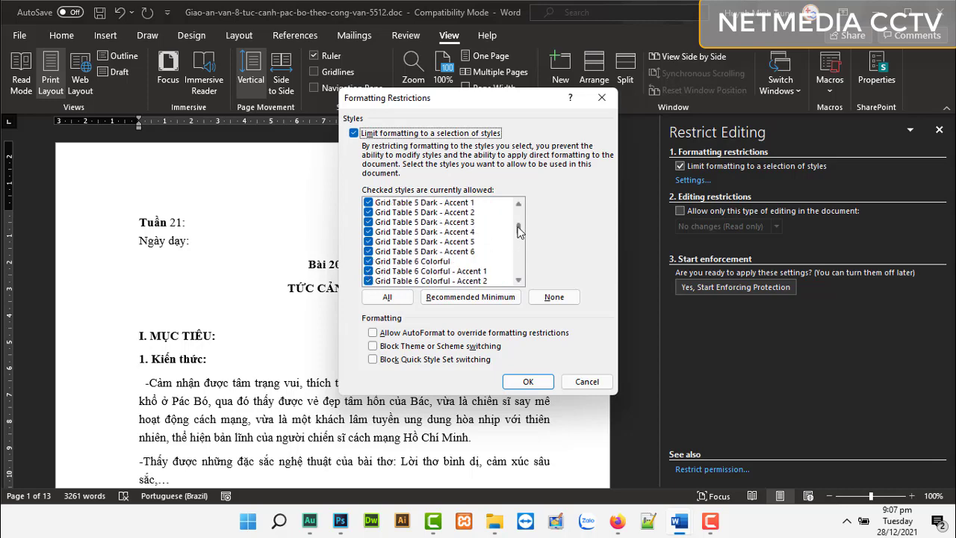
mouse_move(517, 233)
mouse_down()
mouse_move(520, 208)
mouse_move(521, 263)
mouse_move(520, 209)
mouse_up()
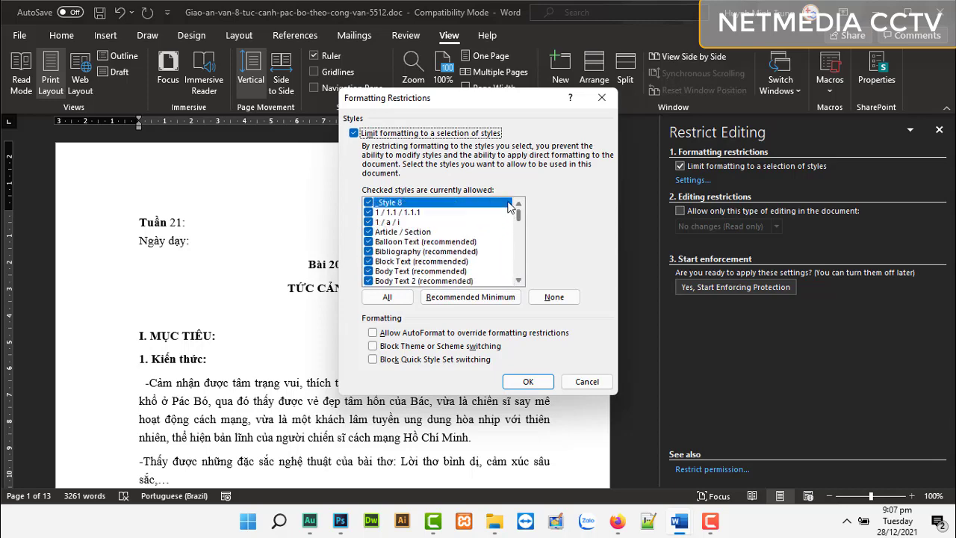
click(387, 297)
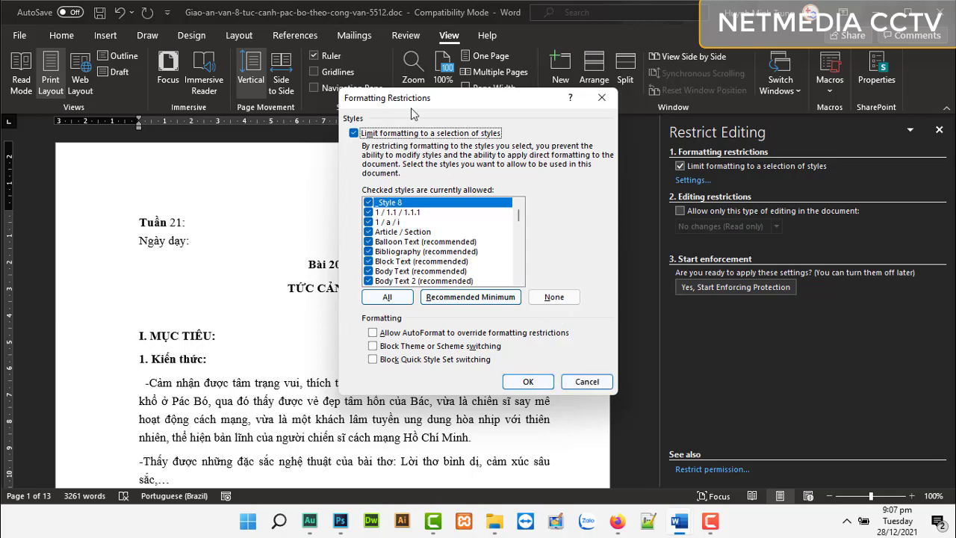
click(597, 382)
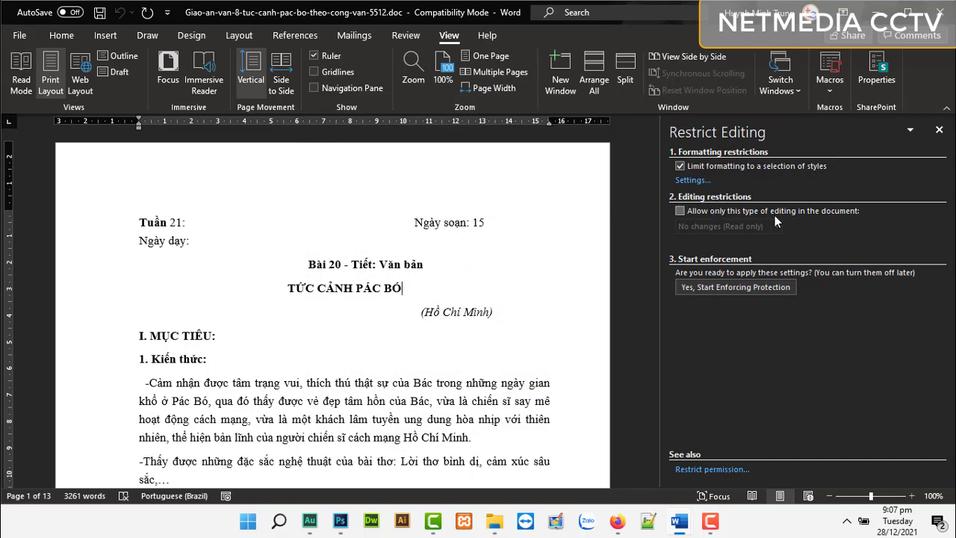
- Turn on 'Allow only this type of editing' and try No changes, Filling in forms and Comments
click(679, 211)
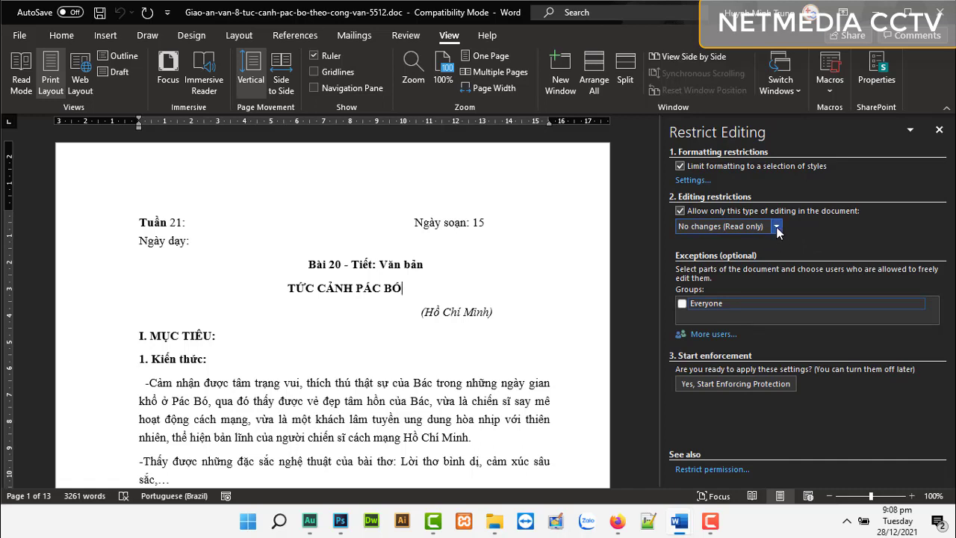
click(777, 227)
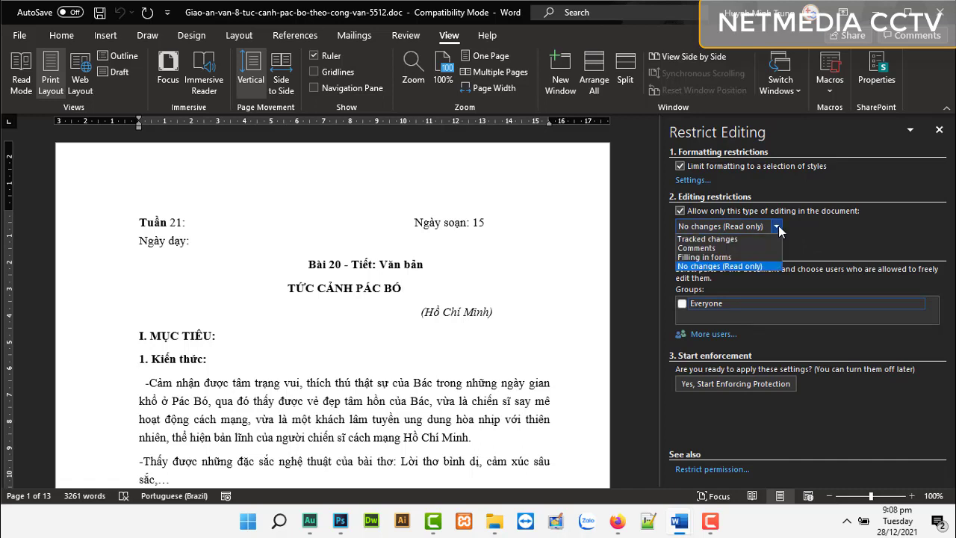
click(754, 269)
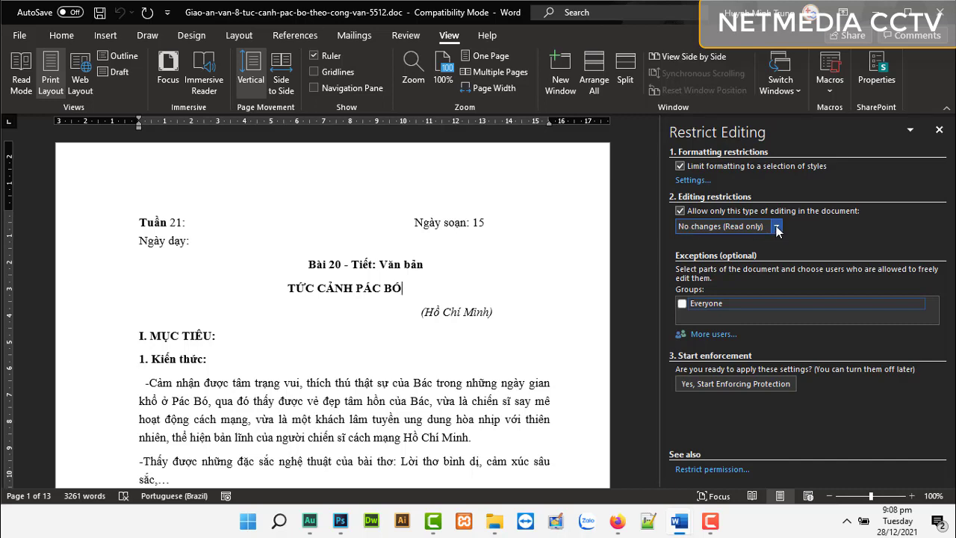
click(778, 227)
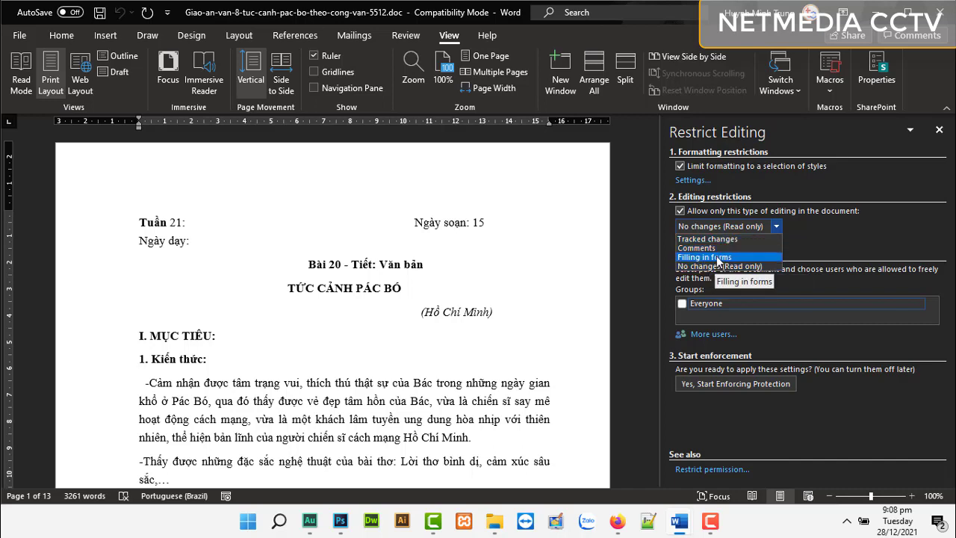
click(721, 258)
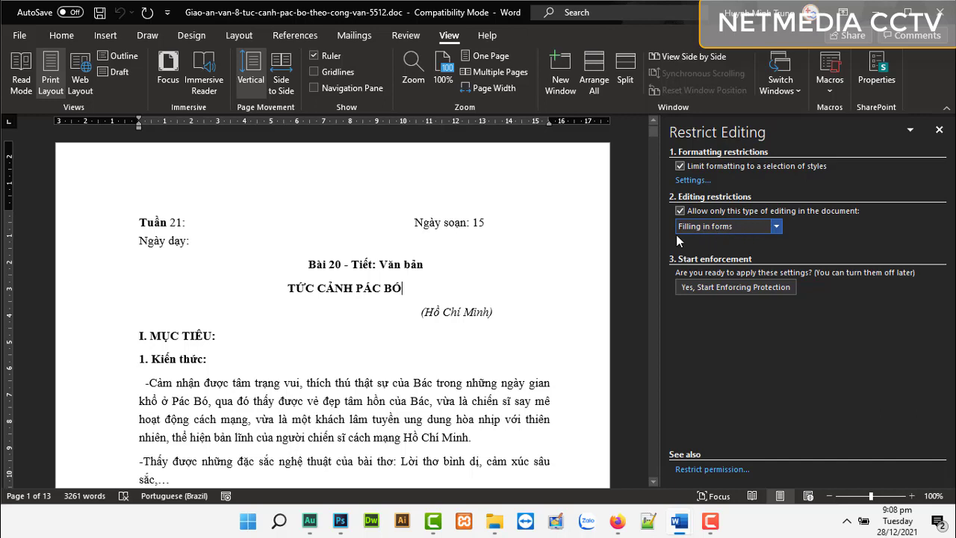
click(710, 228)
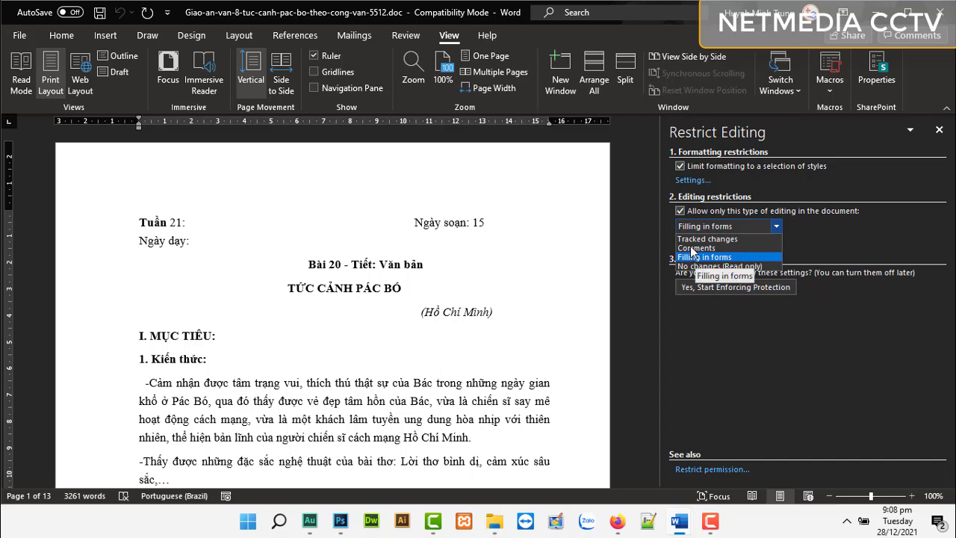
click(701, 248)
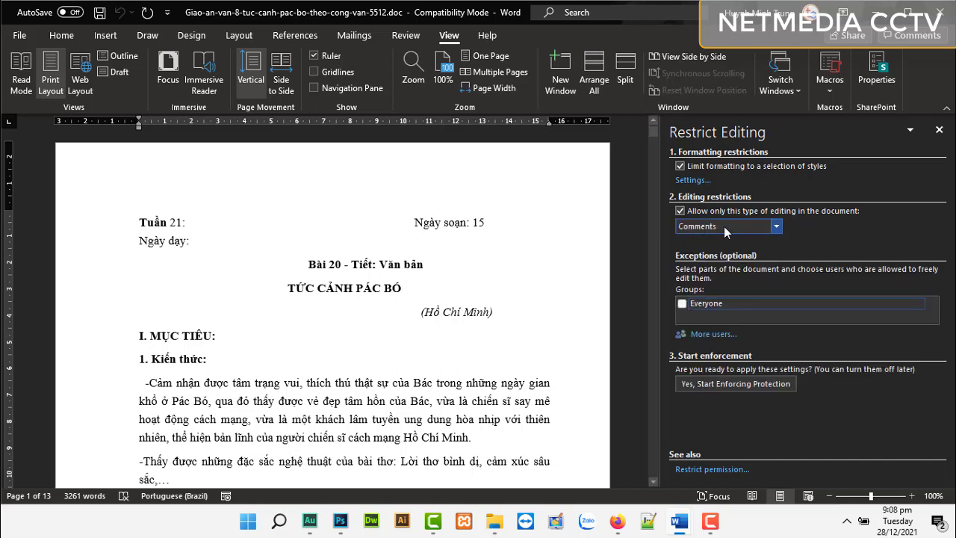
- Cycle through Filling in forms and No changes (Read only), finally settling on Comments
click(721, 227)
click(702, 256)
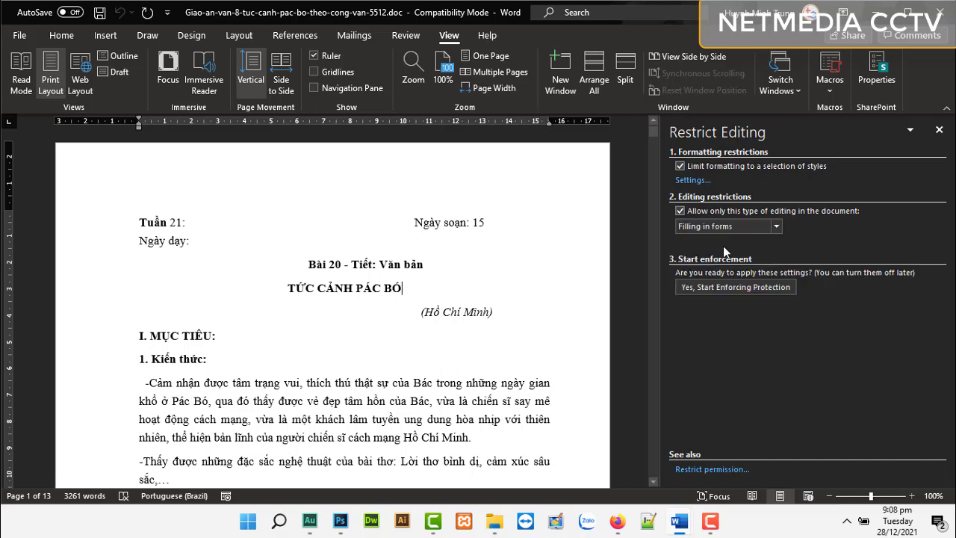
click(773, 227)
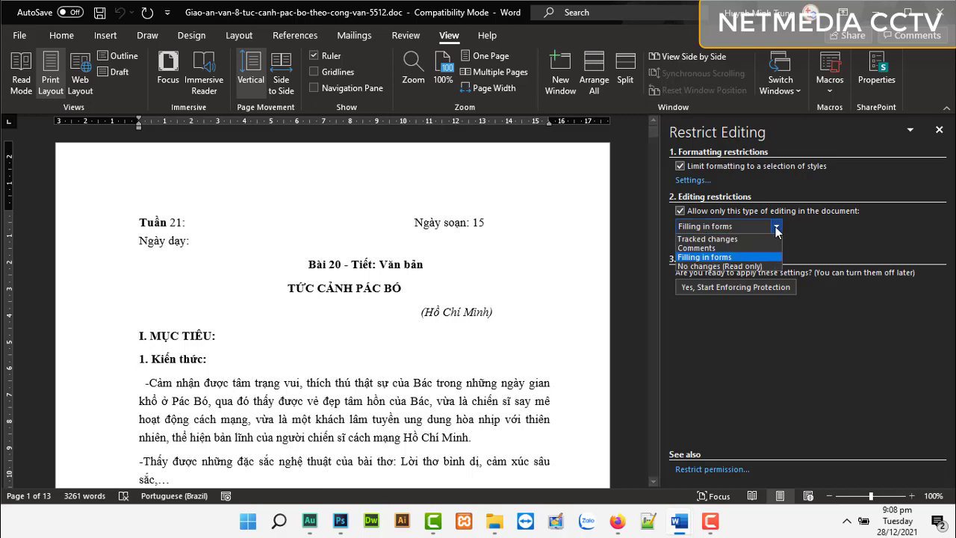
click(735, 266)
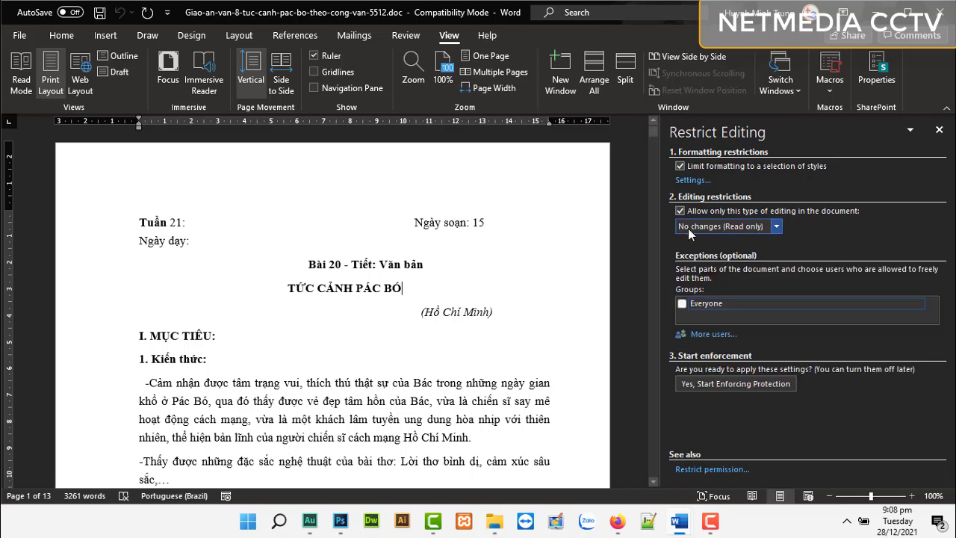
click(750, 226)
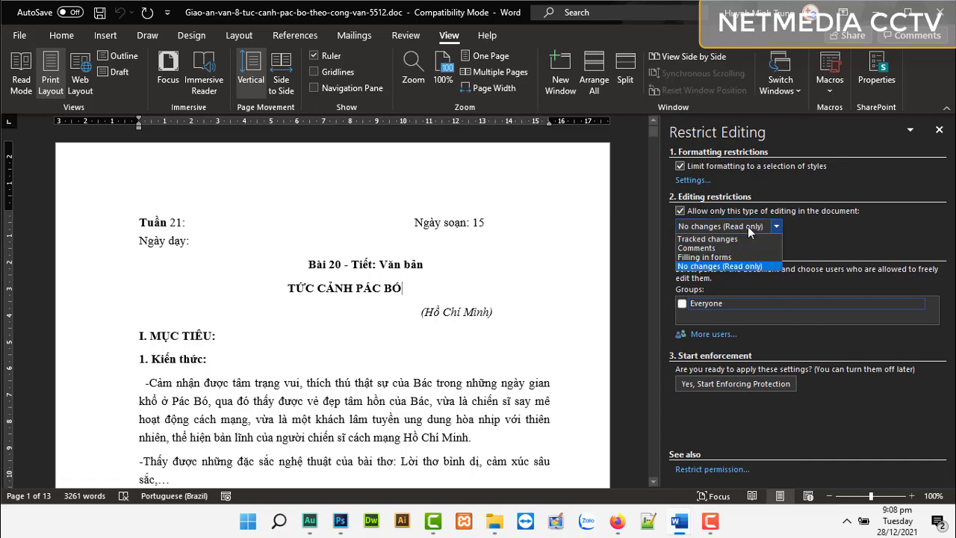
click(721, 257)
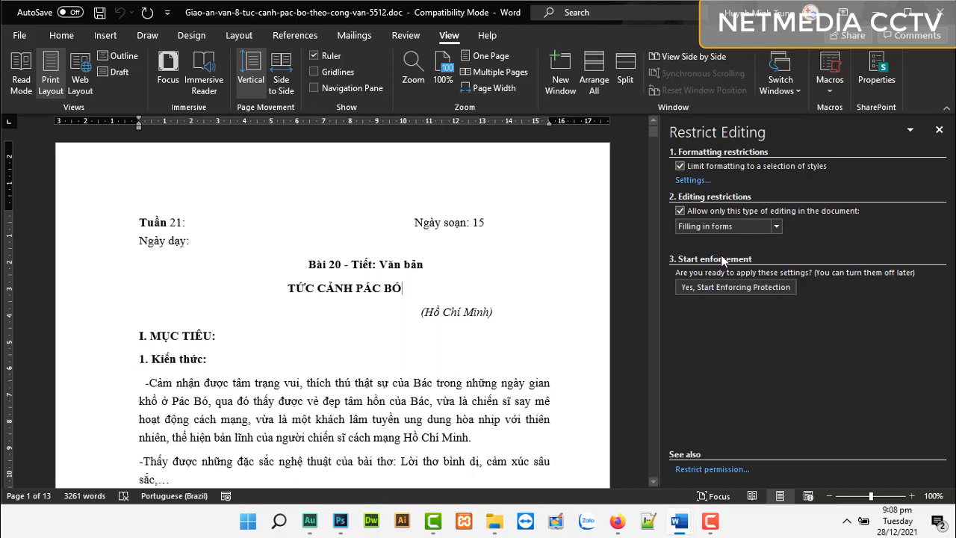
click(775, 226)
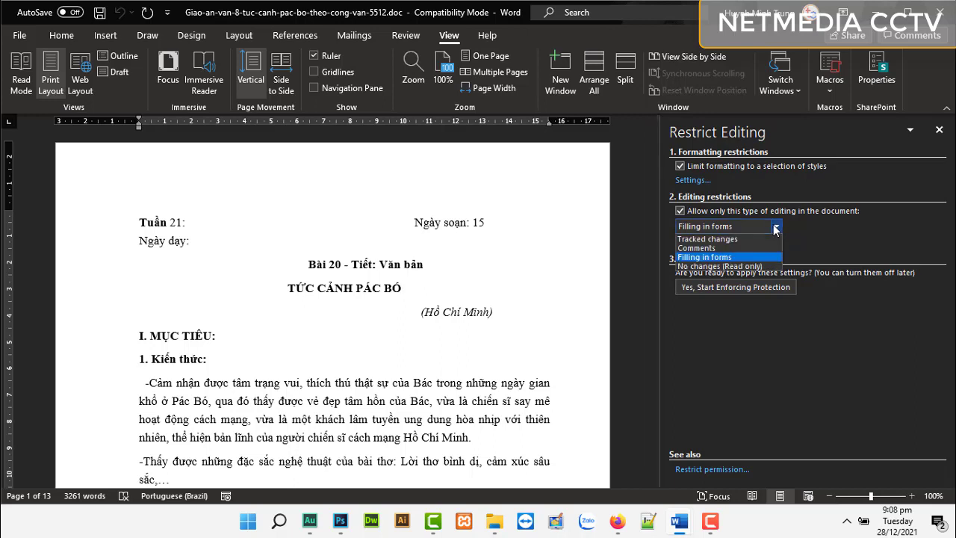
click(710, 248)
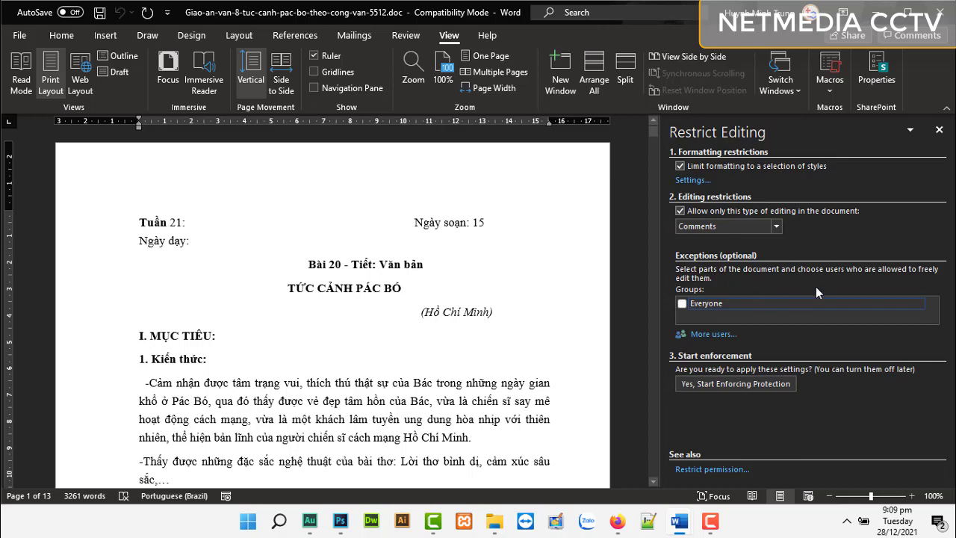
- Tick the Everyone group as an editing exception within the comments-only restriction
click(919, 304)
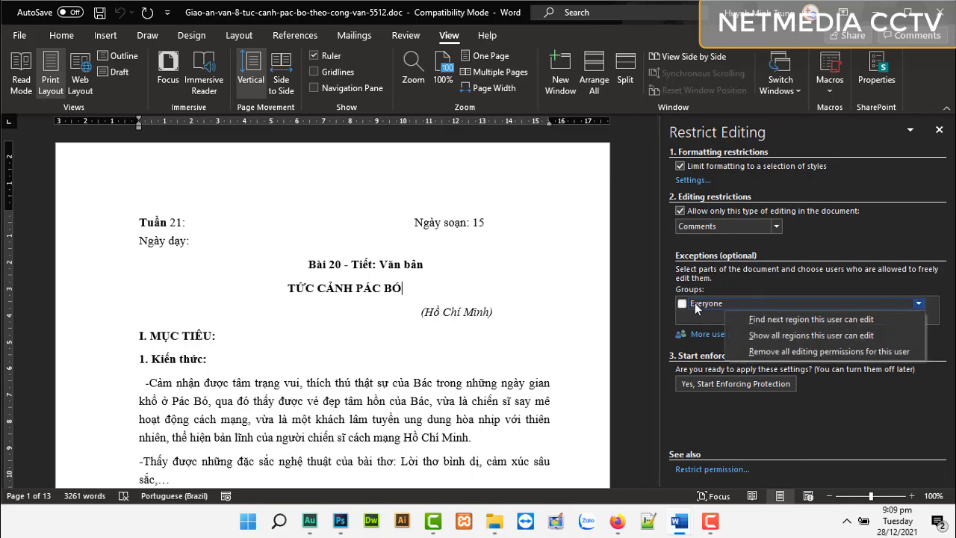
click(938, 320)
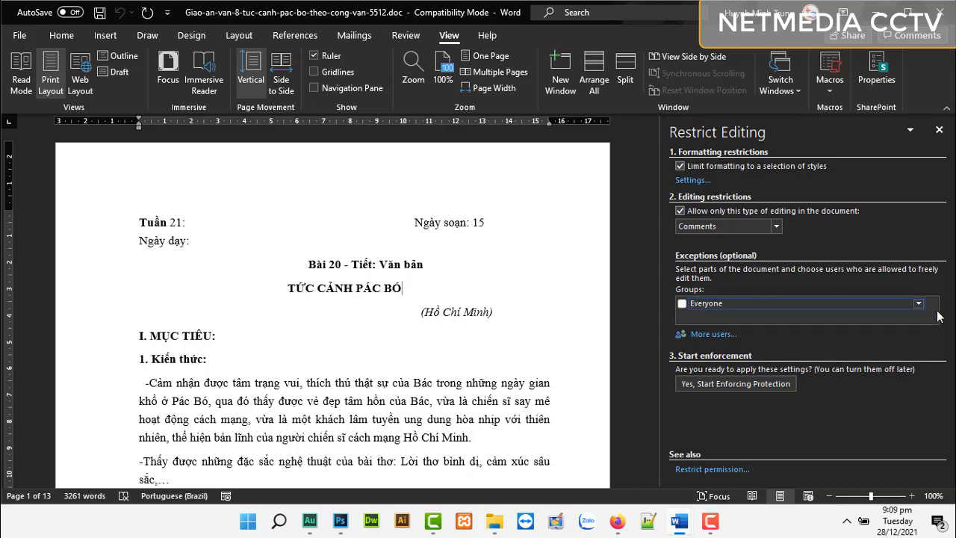
click(713, 335)
click(552, 291)
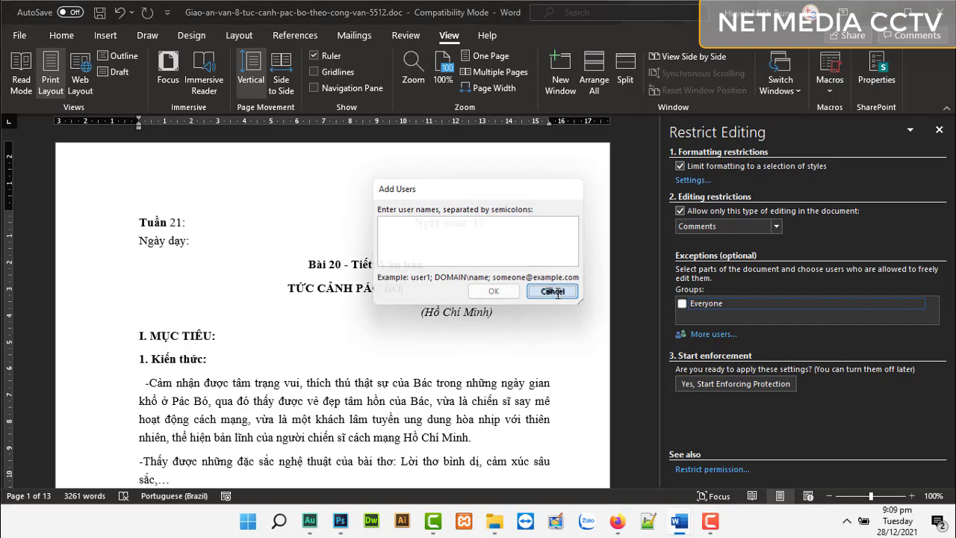
click(682, 303)
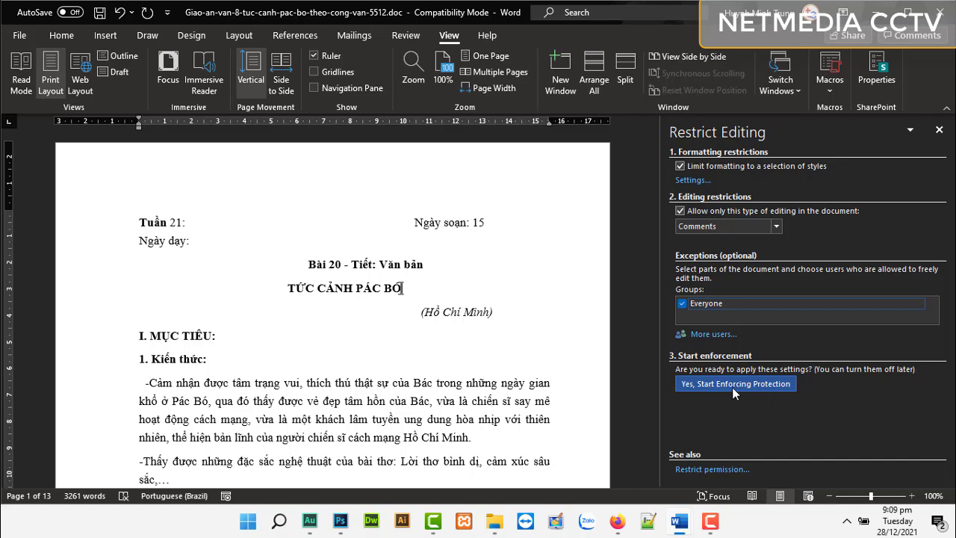
- Enforce protection on the lesson plan, entering and confirming a protection password
click(734, 385)
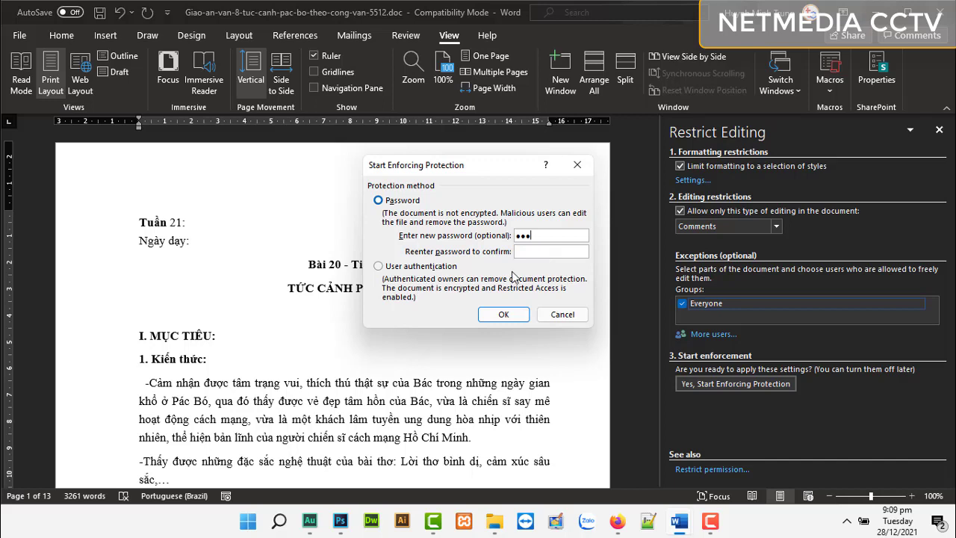
click(505, 314)
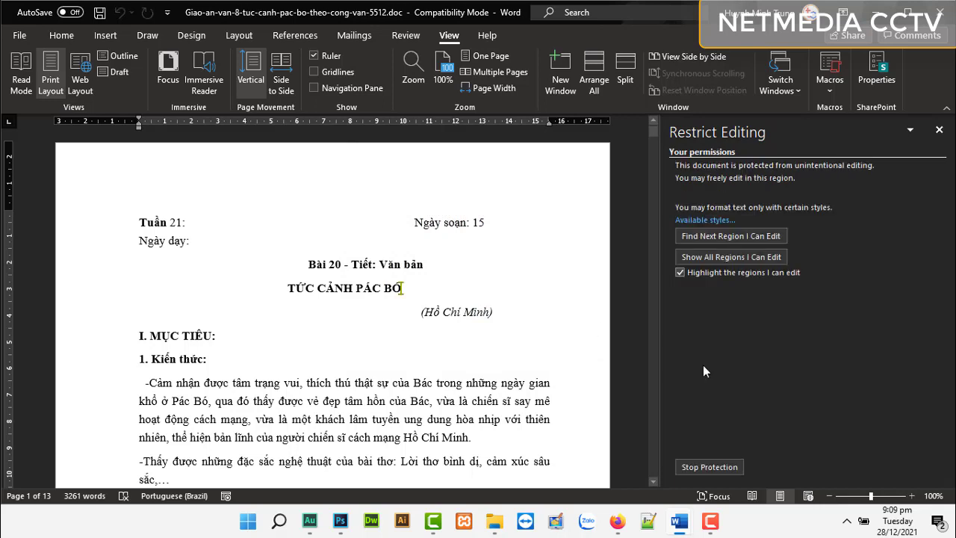